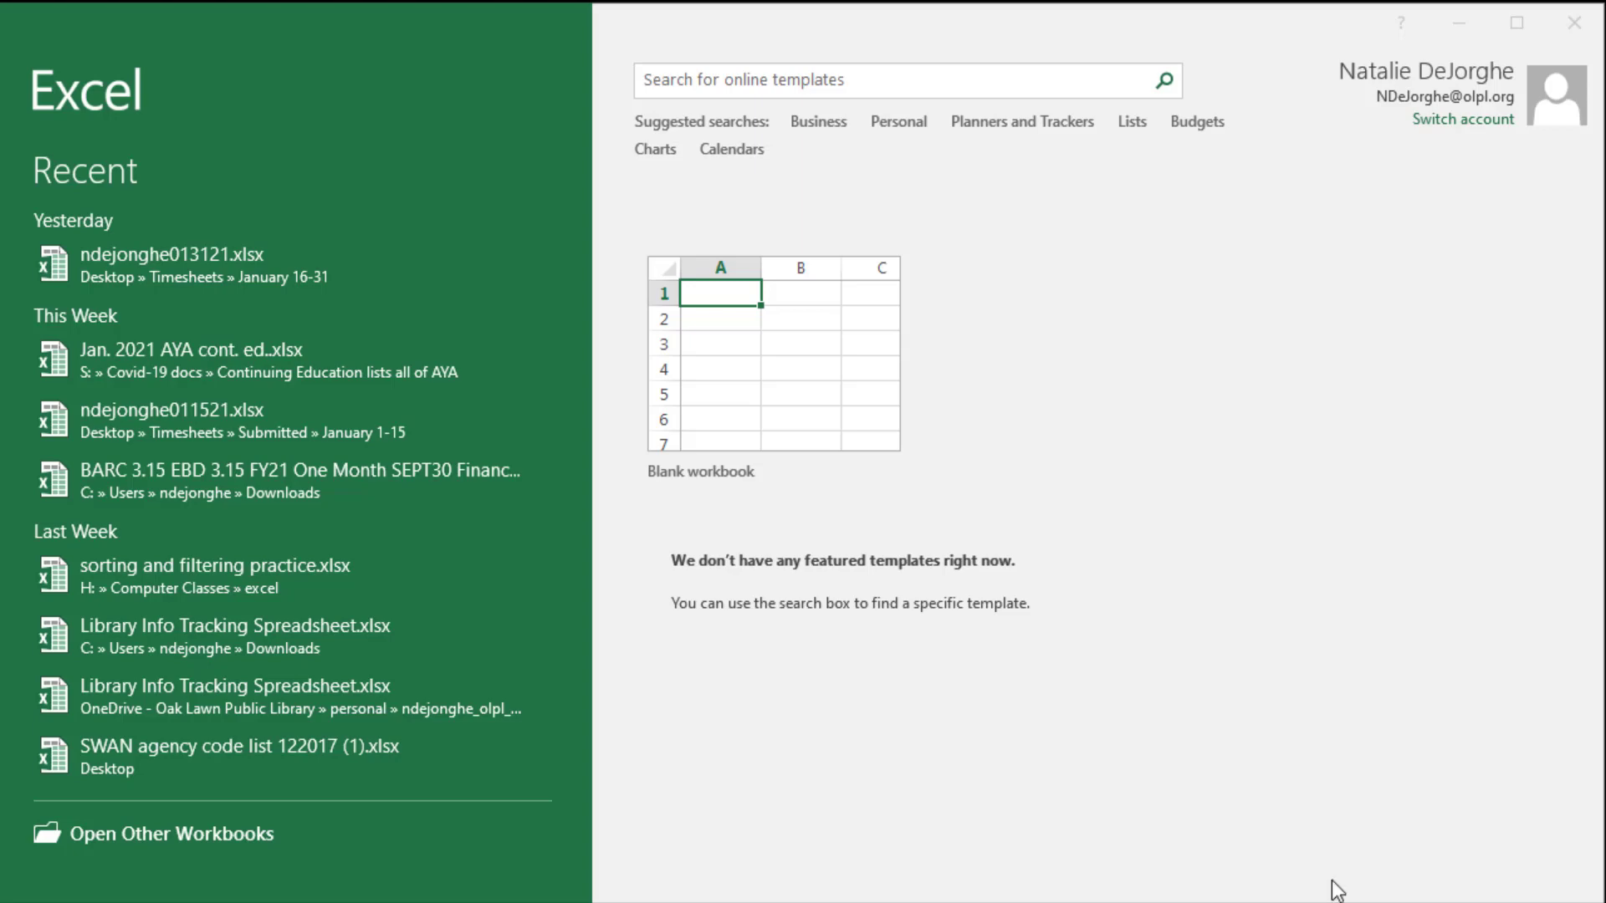
- Create a blank workbook and enter "This is a cell" in cell A1
left_click(759, 392)
left_click(764, 402)
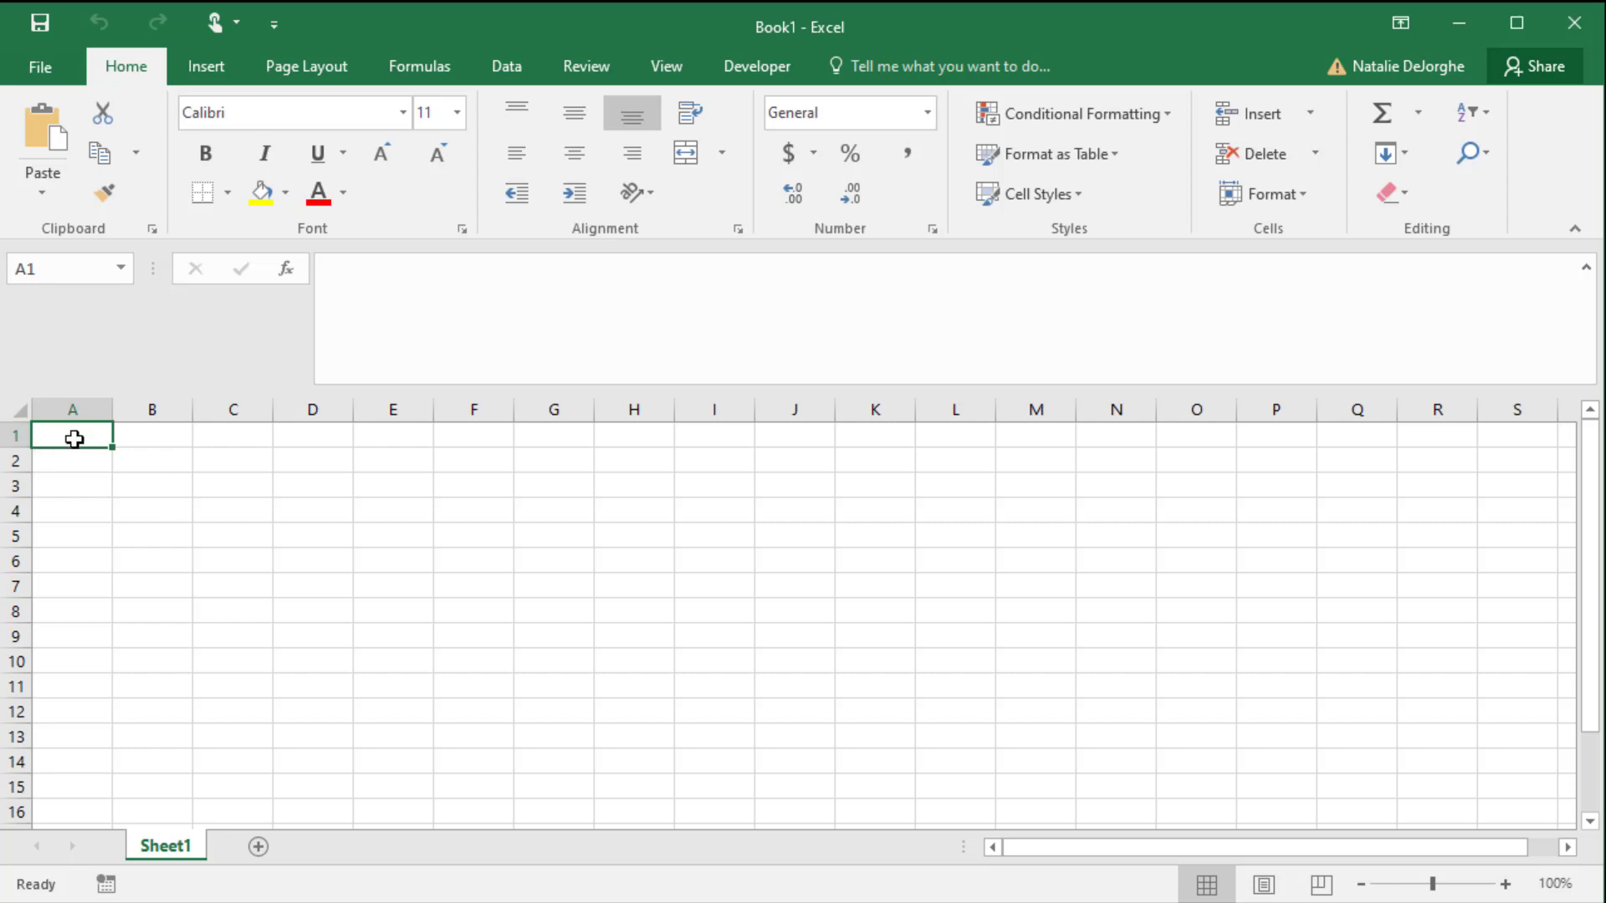
left_click(145, 435)
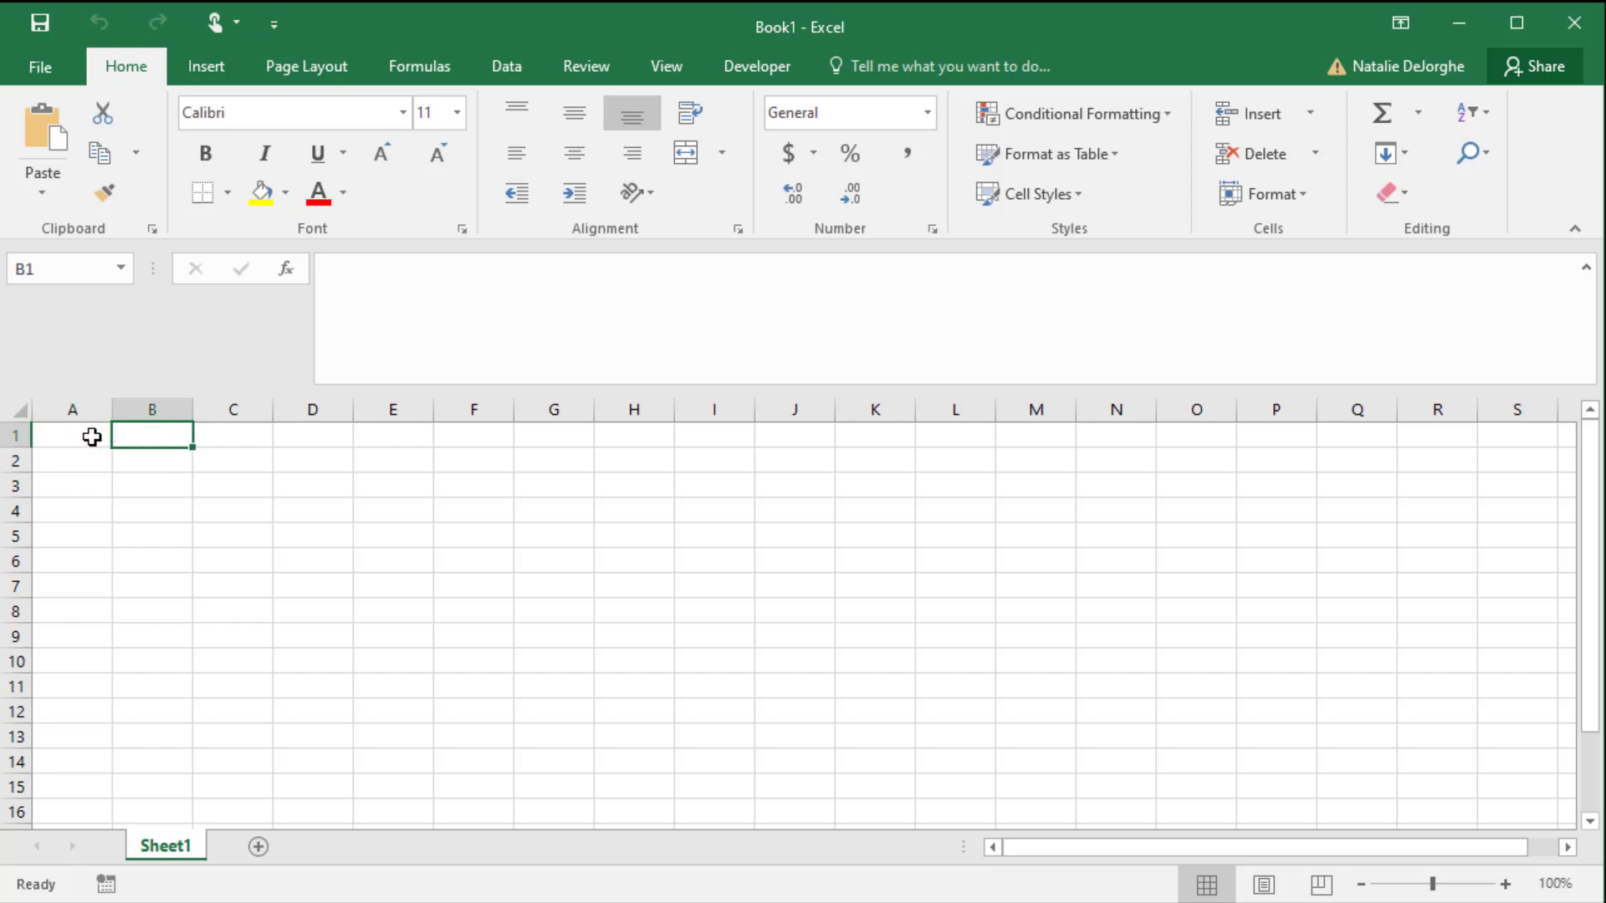
left_click(92, 436)
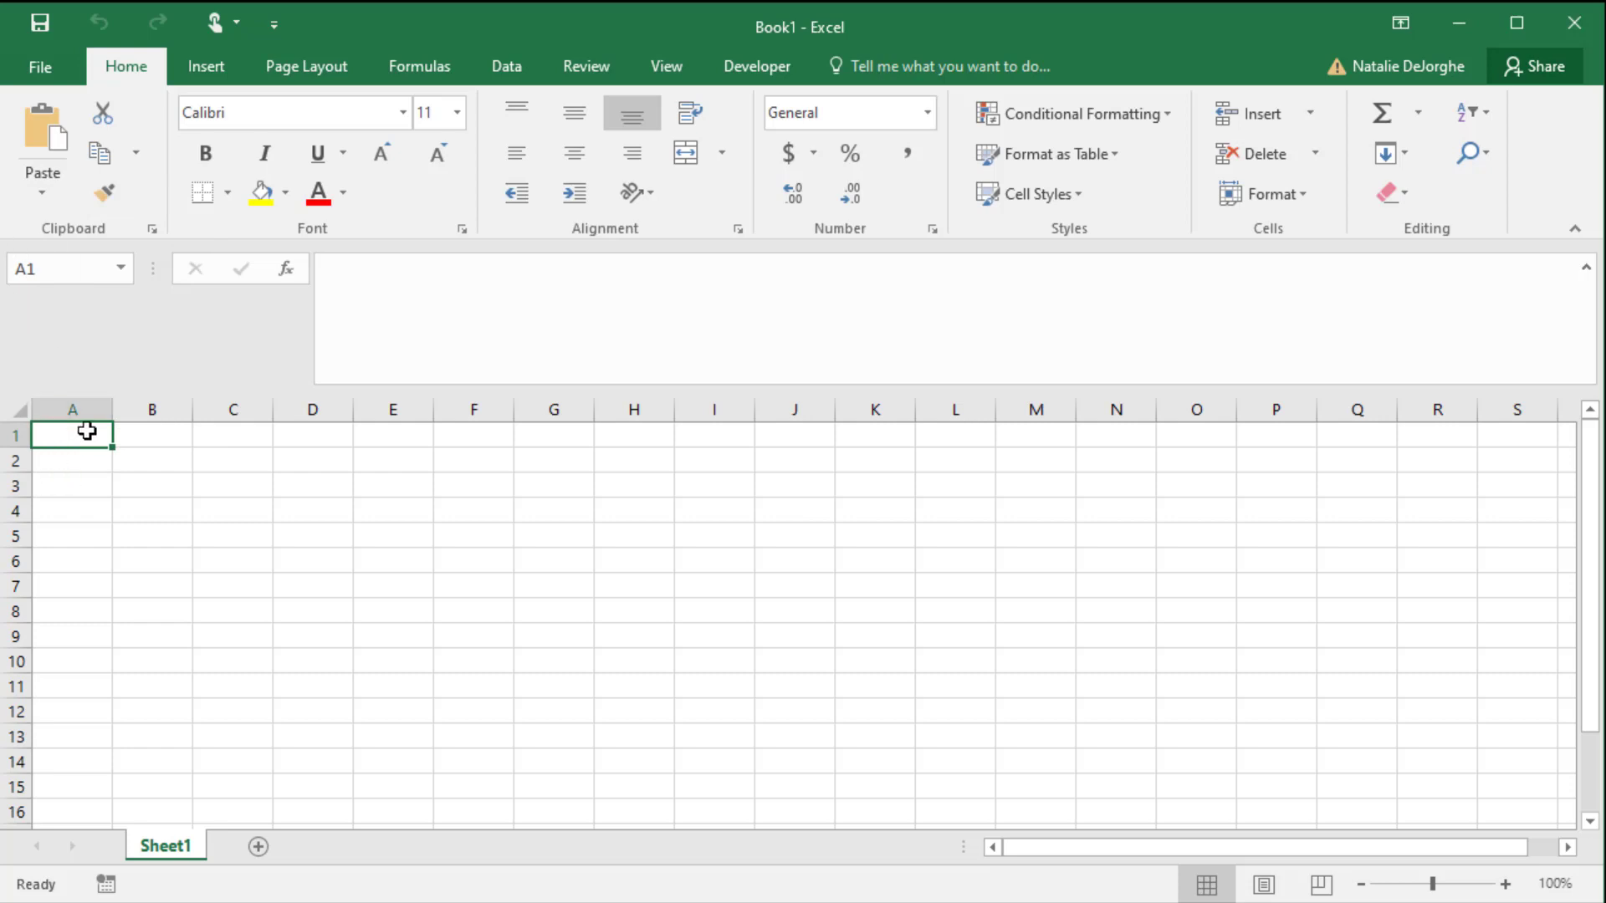
type("This is")
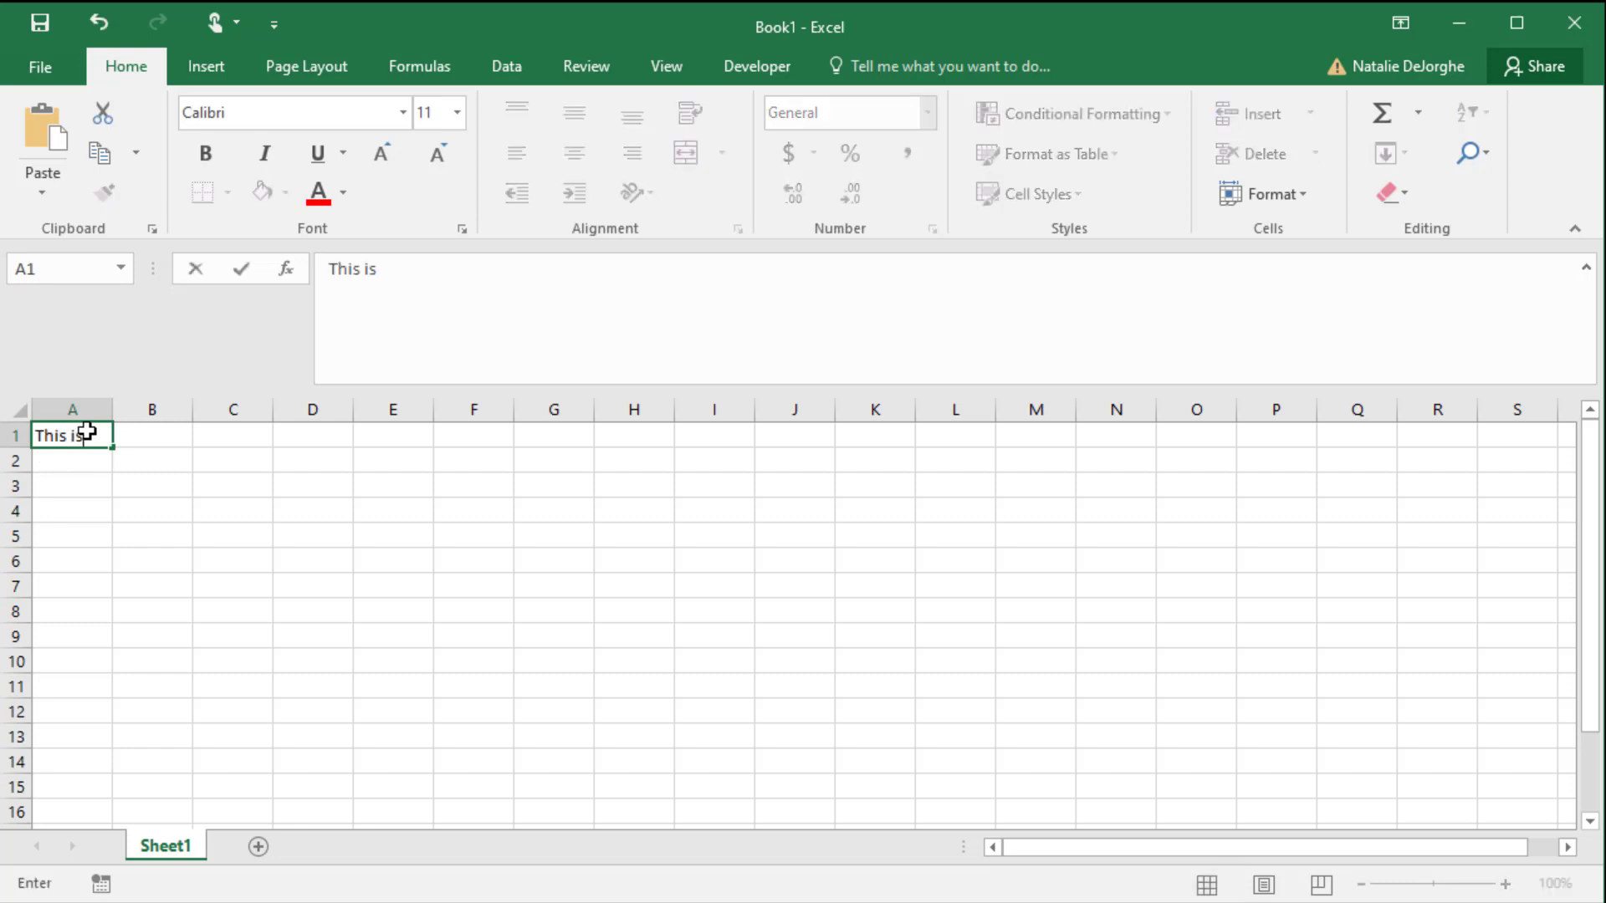
type(" a cell")
key("Return")
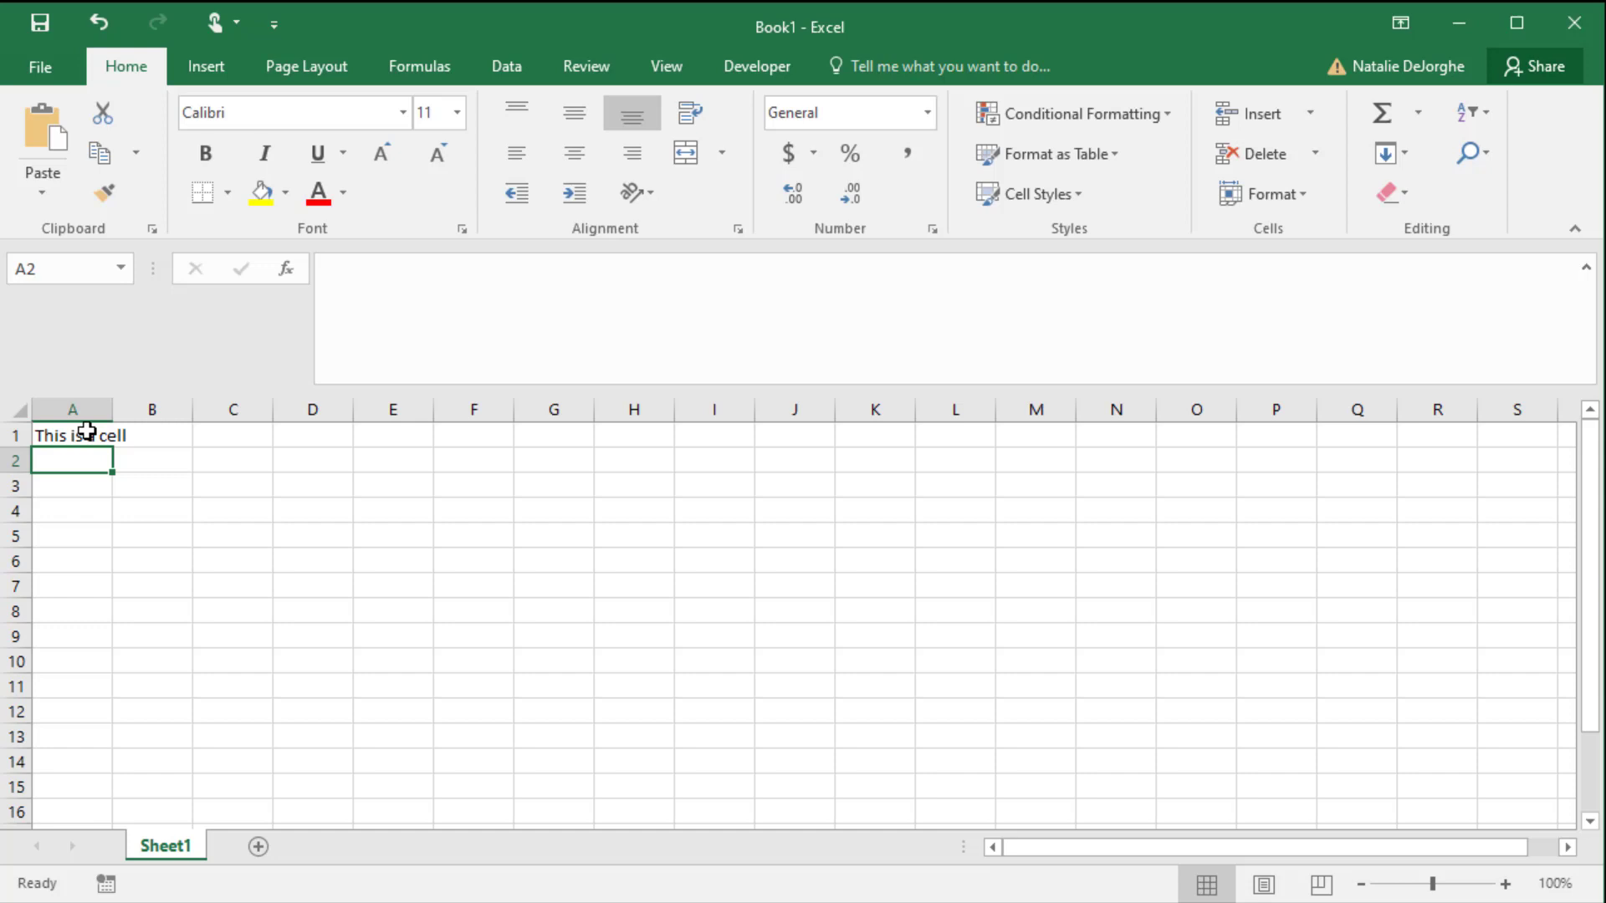
- Select cell B1, jump directly to cell B25 by its reference, and go back to B1
left_click(154, 432)
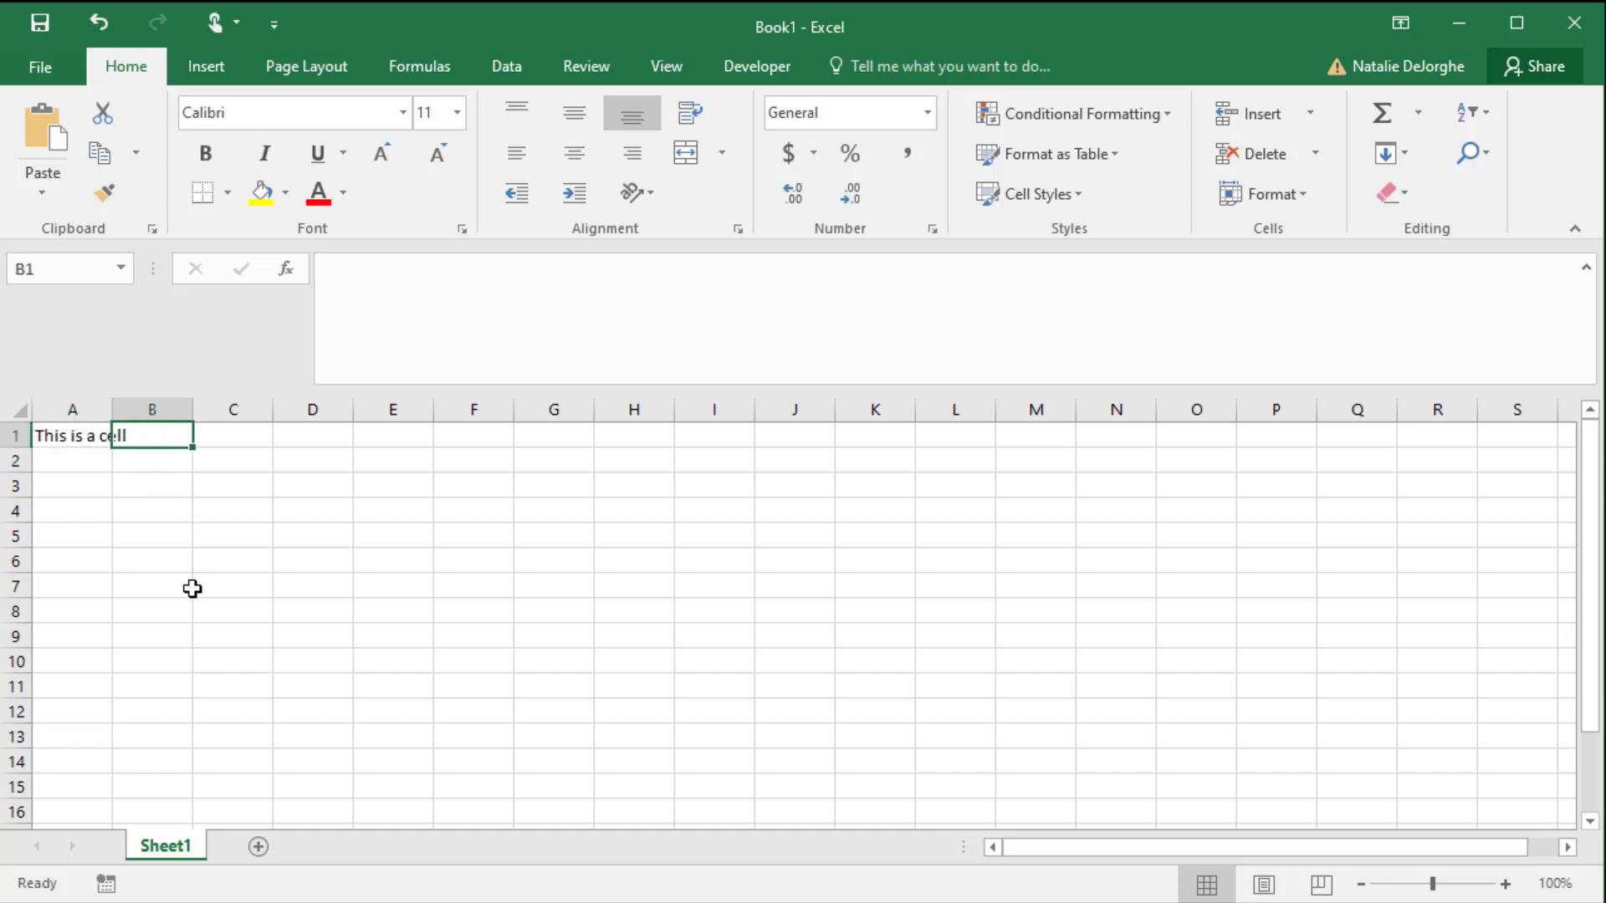
scroll(192, 589, "down", 7)
scroll(192, 588, "up", 7)
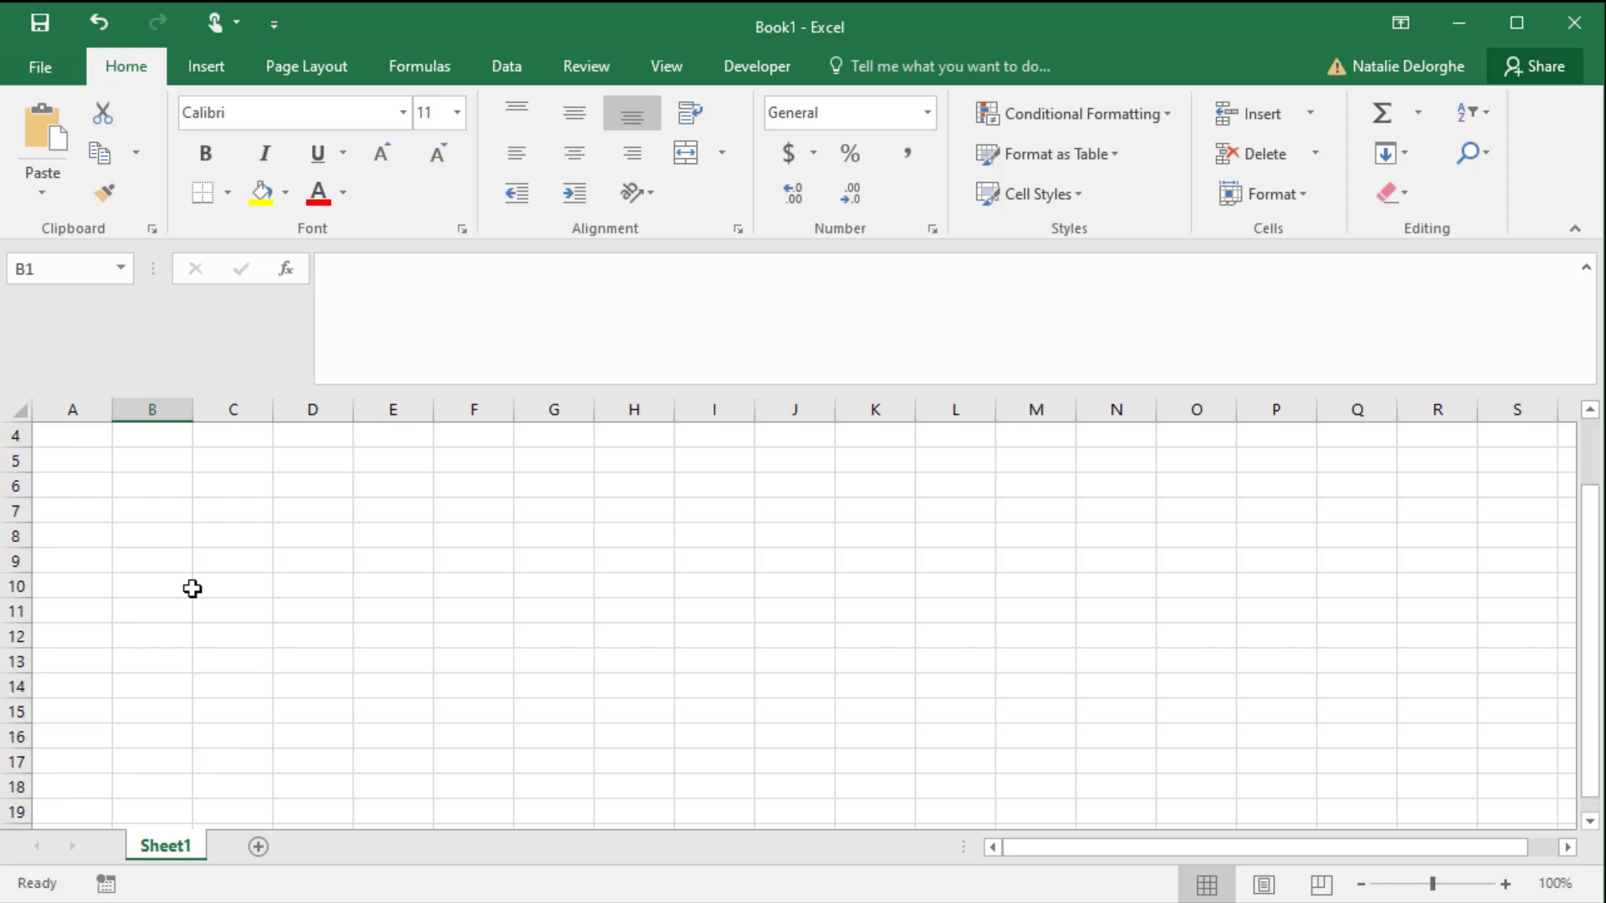
left_click(92, 270)
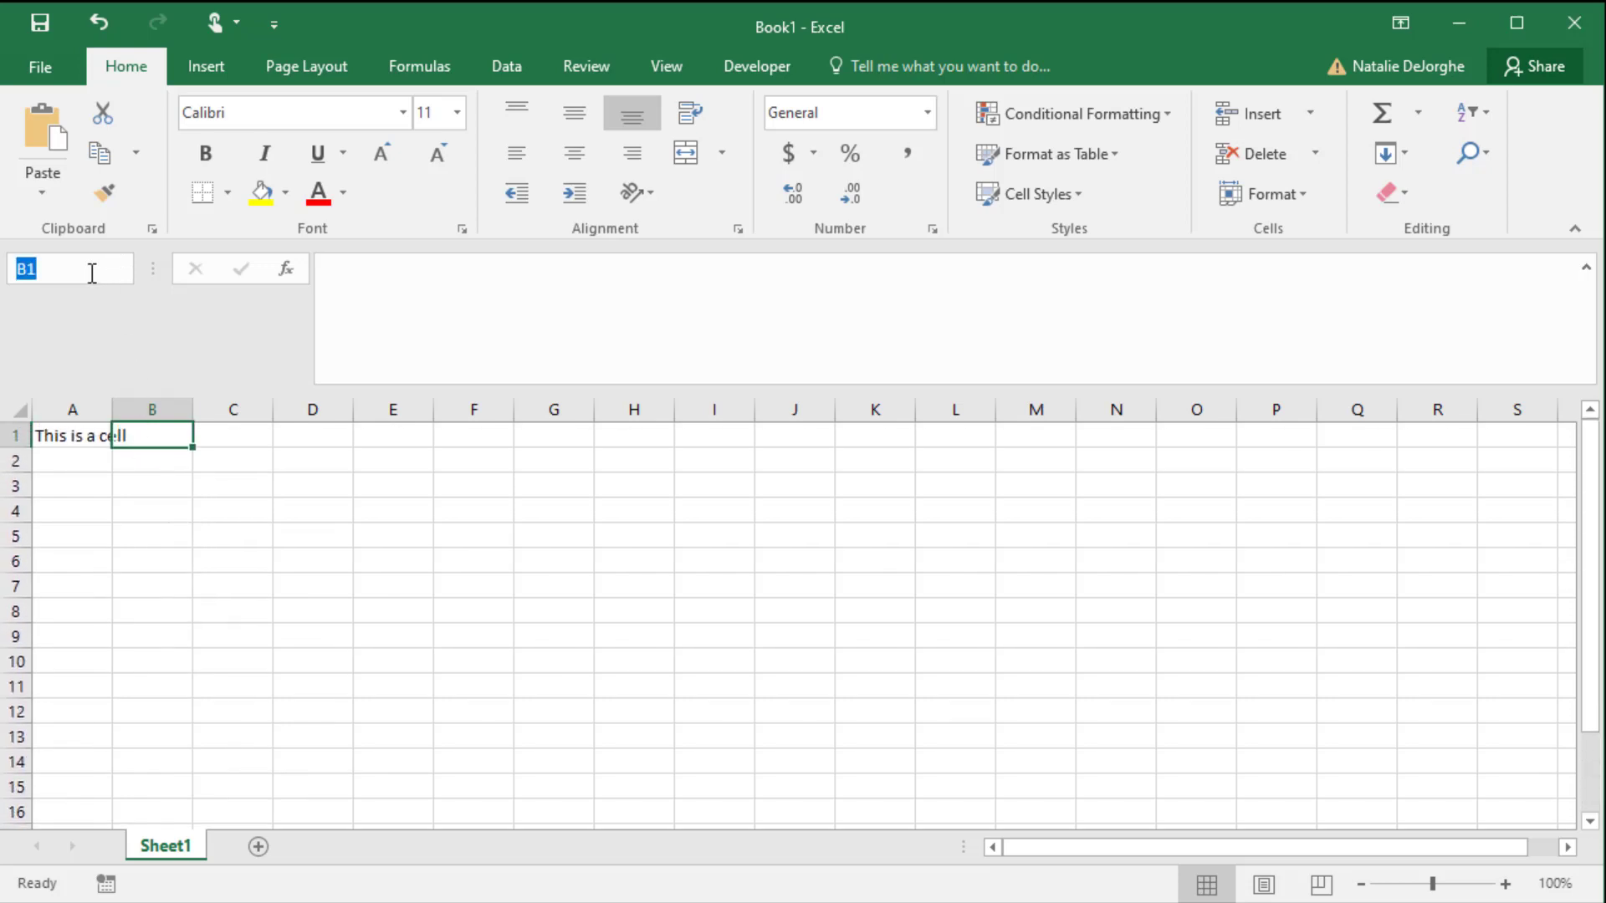
type("B25")
key("Return")
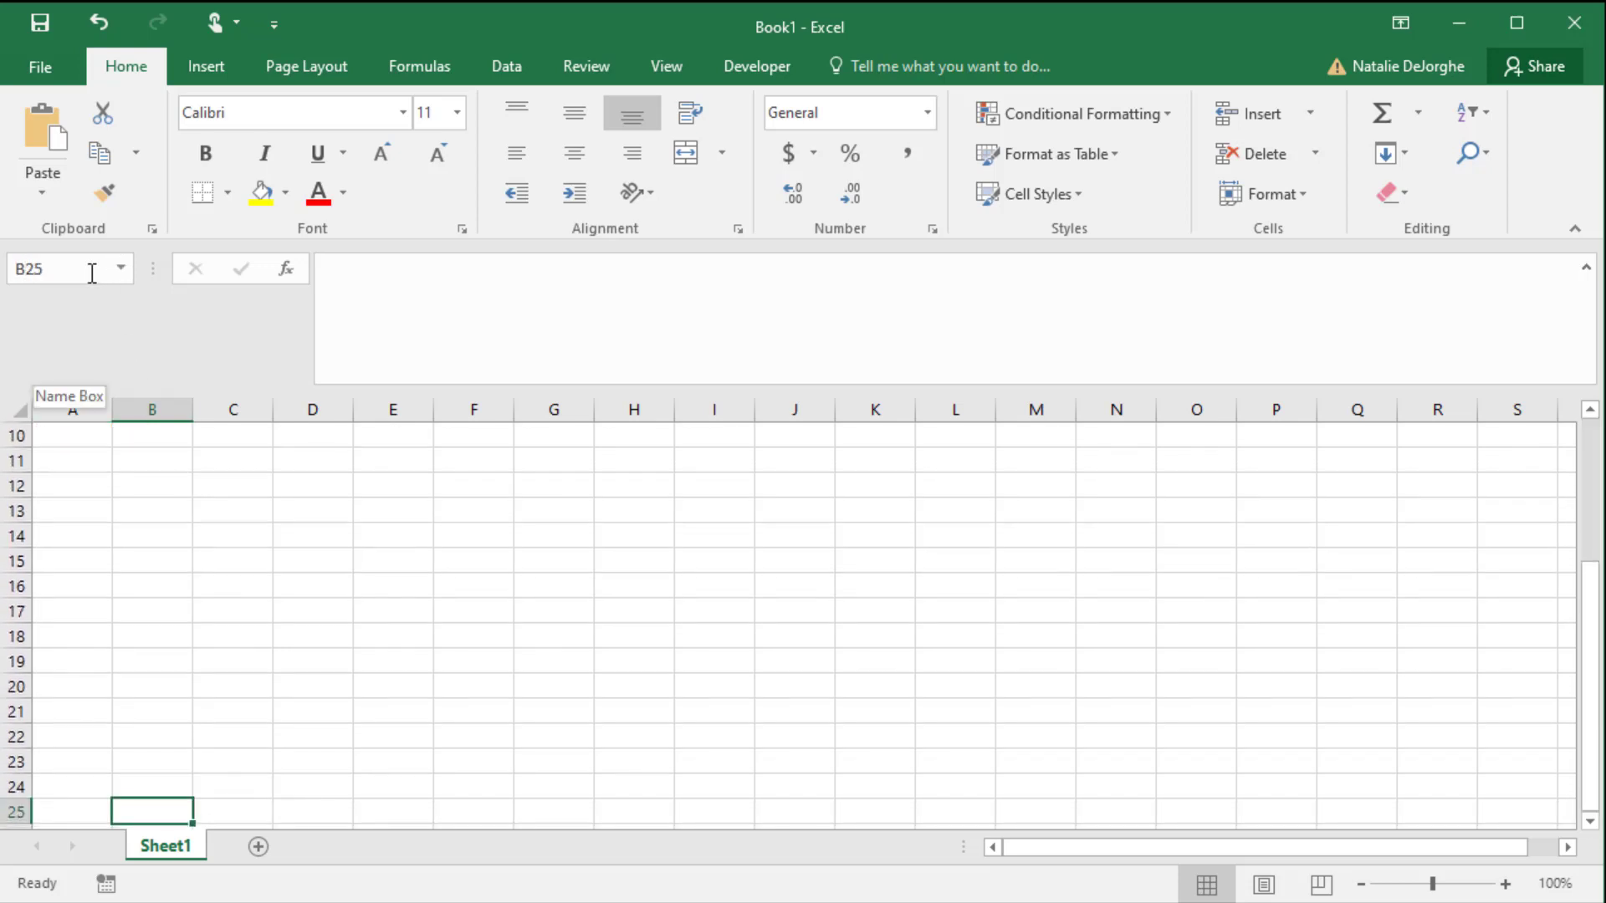
scroll(78, 620, "up", 3)
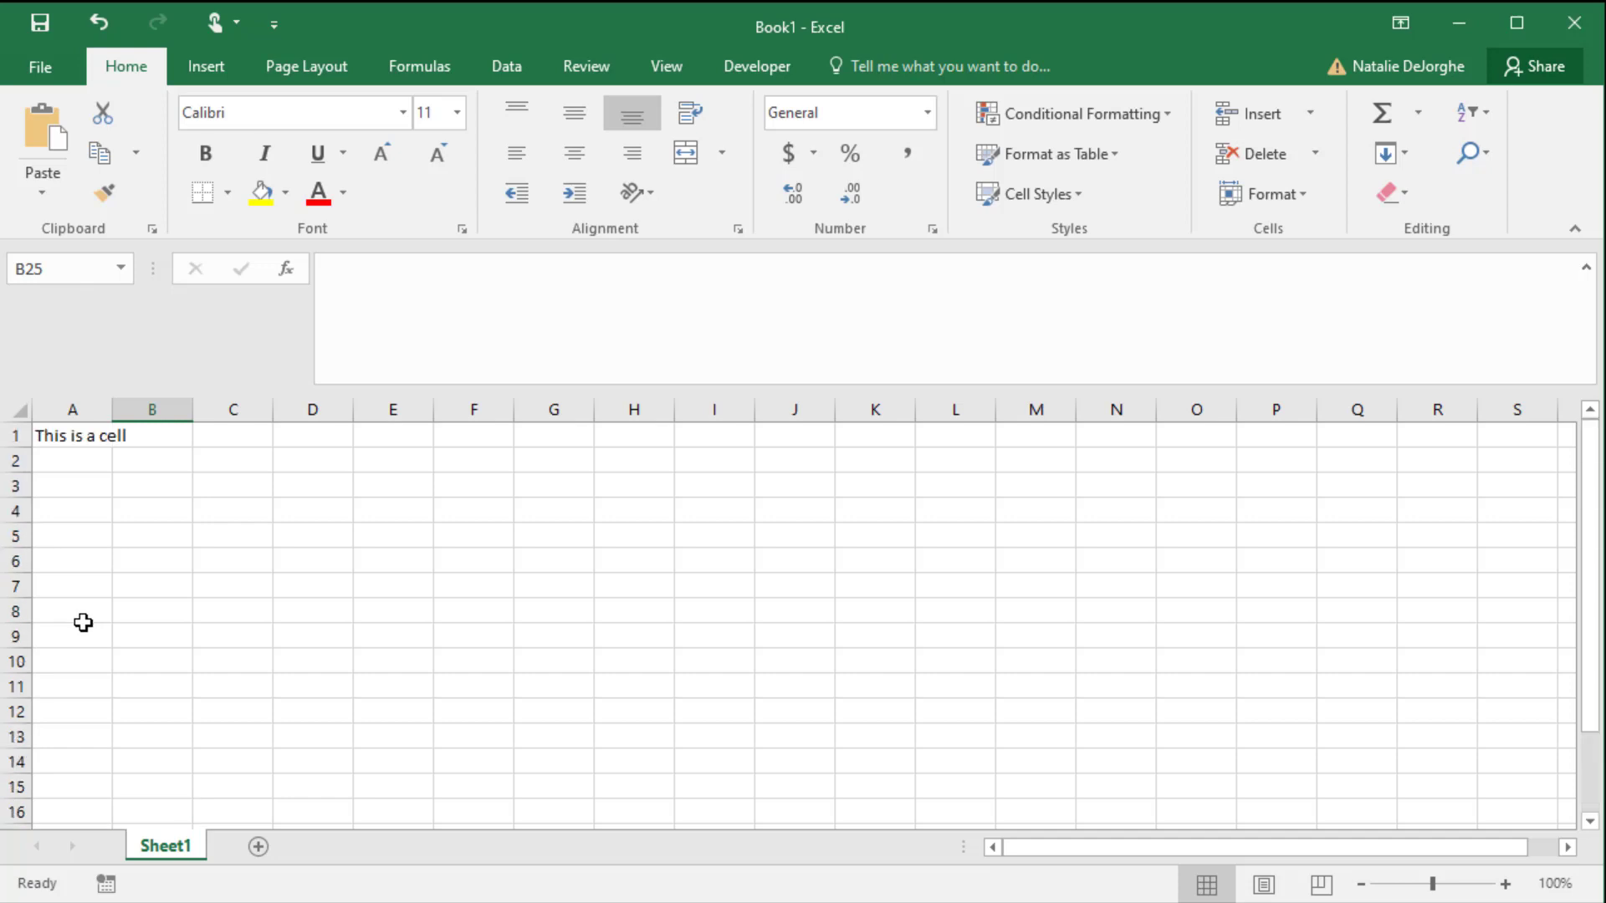
left_click(149, 432)
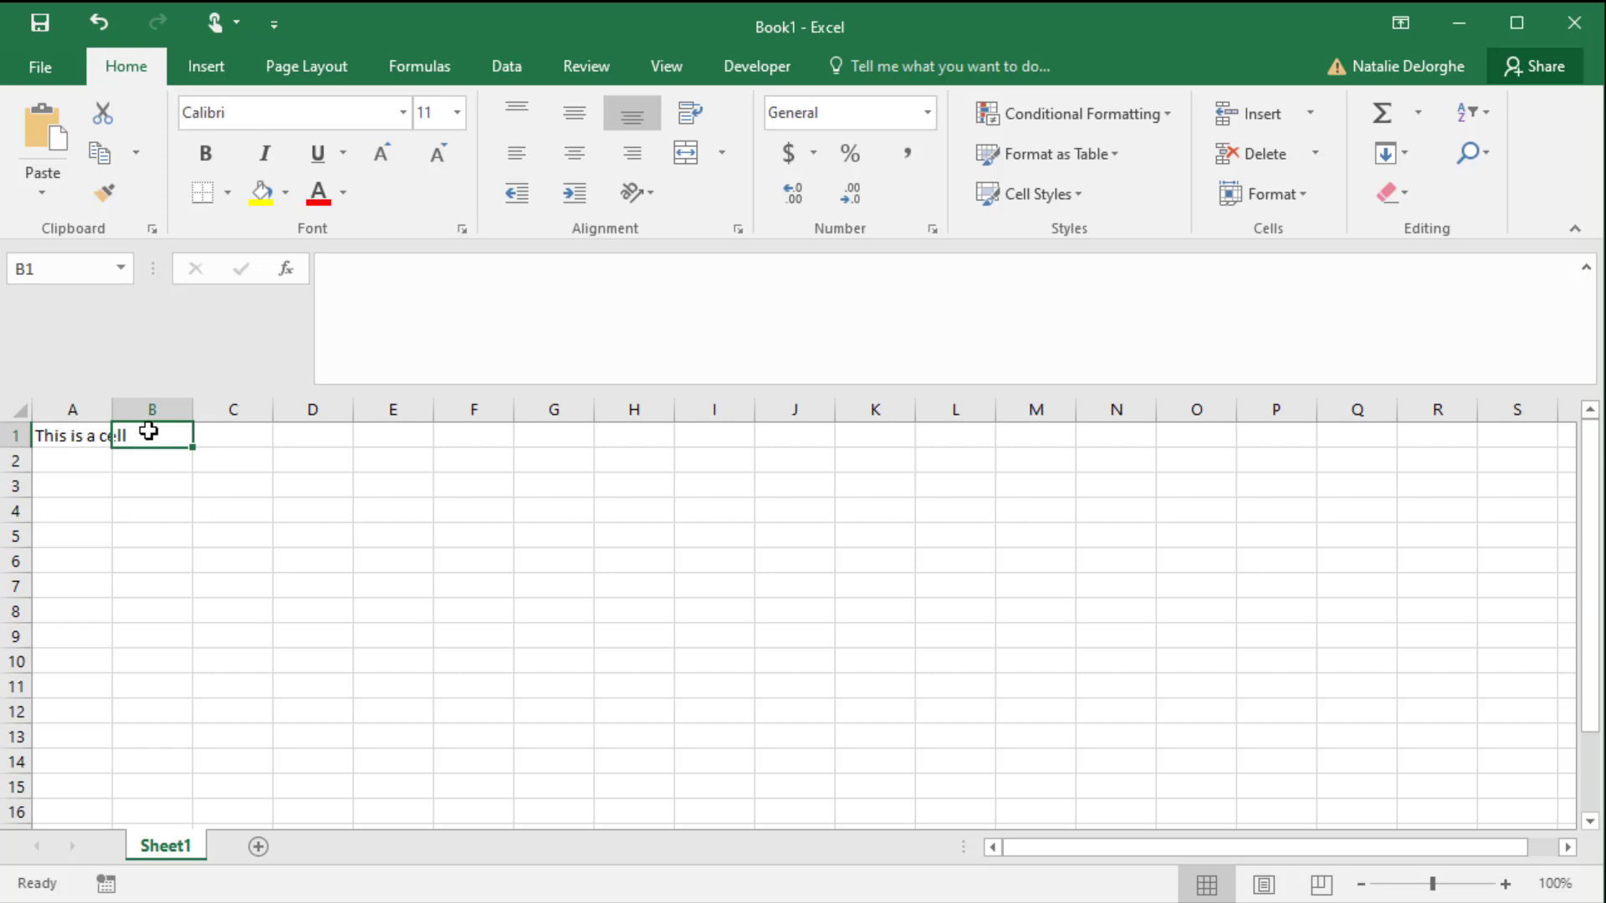
- Jump to cell B25 by its reference again and return to the start of the sheet at A1
left_click(80, 274)
type("B25")
key("Return")
key("ctrl+Home")
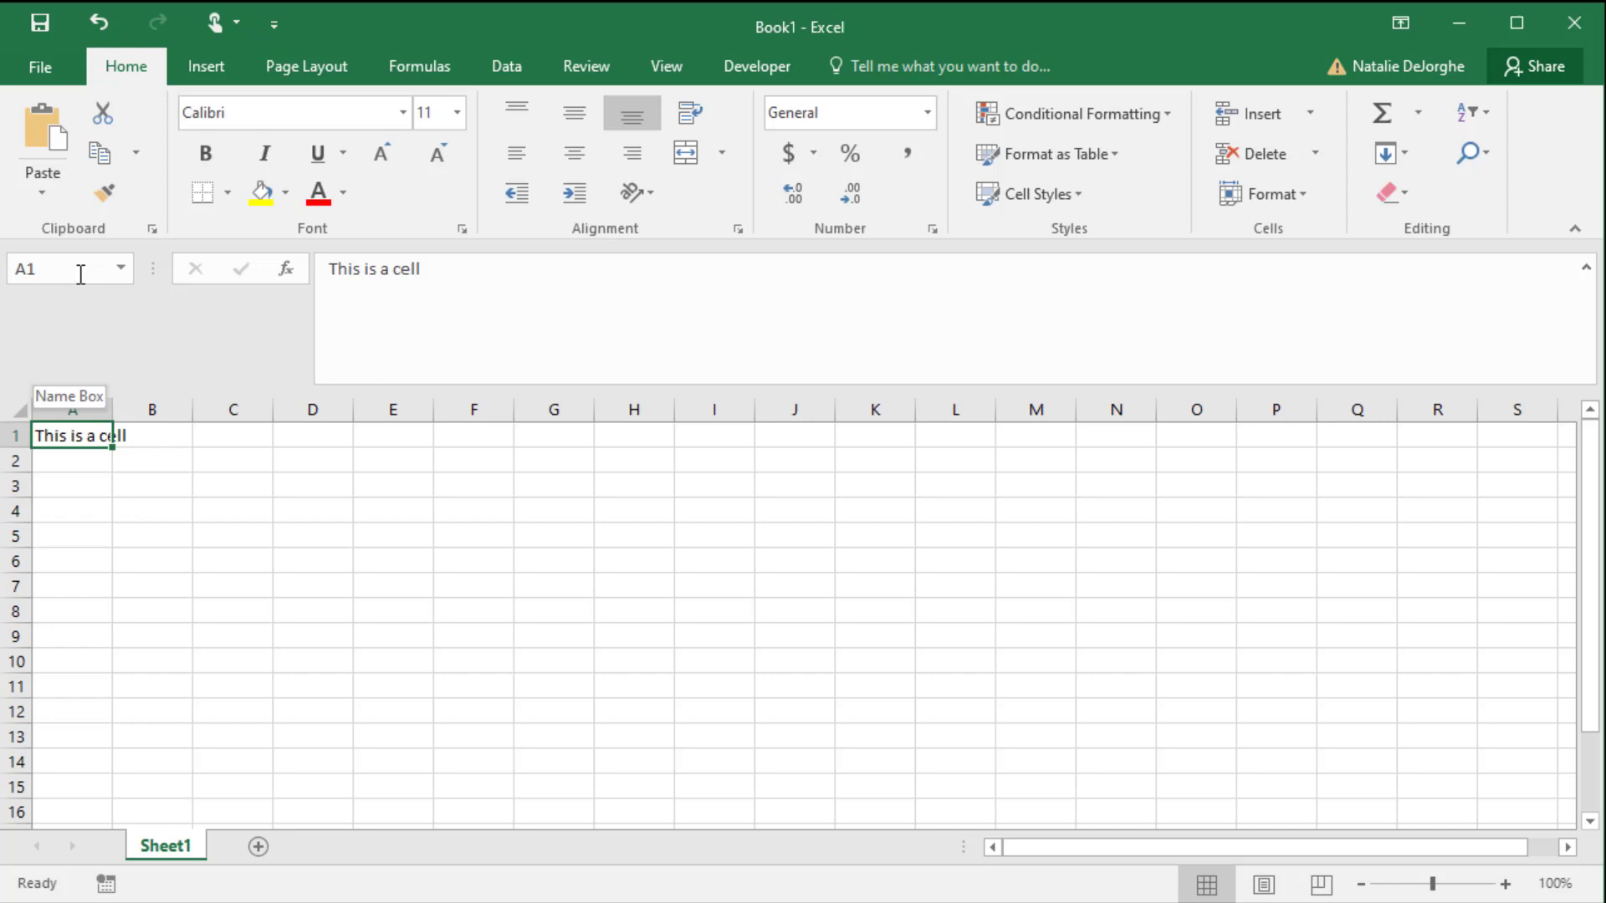
- Move the active cell along row 1 from A1 to D1, one column at a time
key("Right")
key("Right")
key("Right")
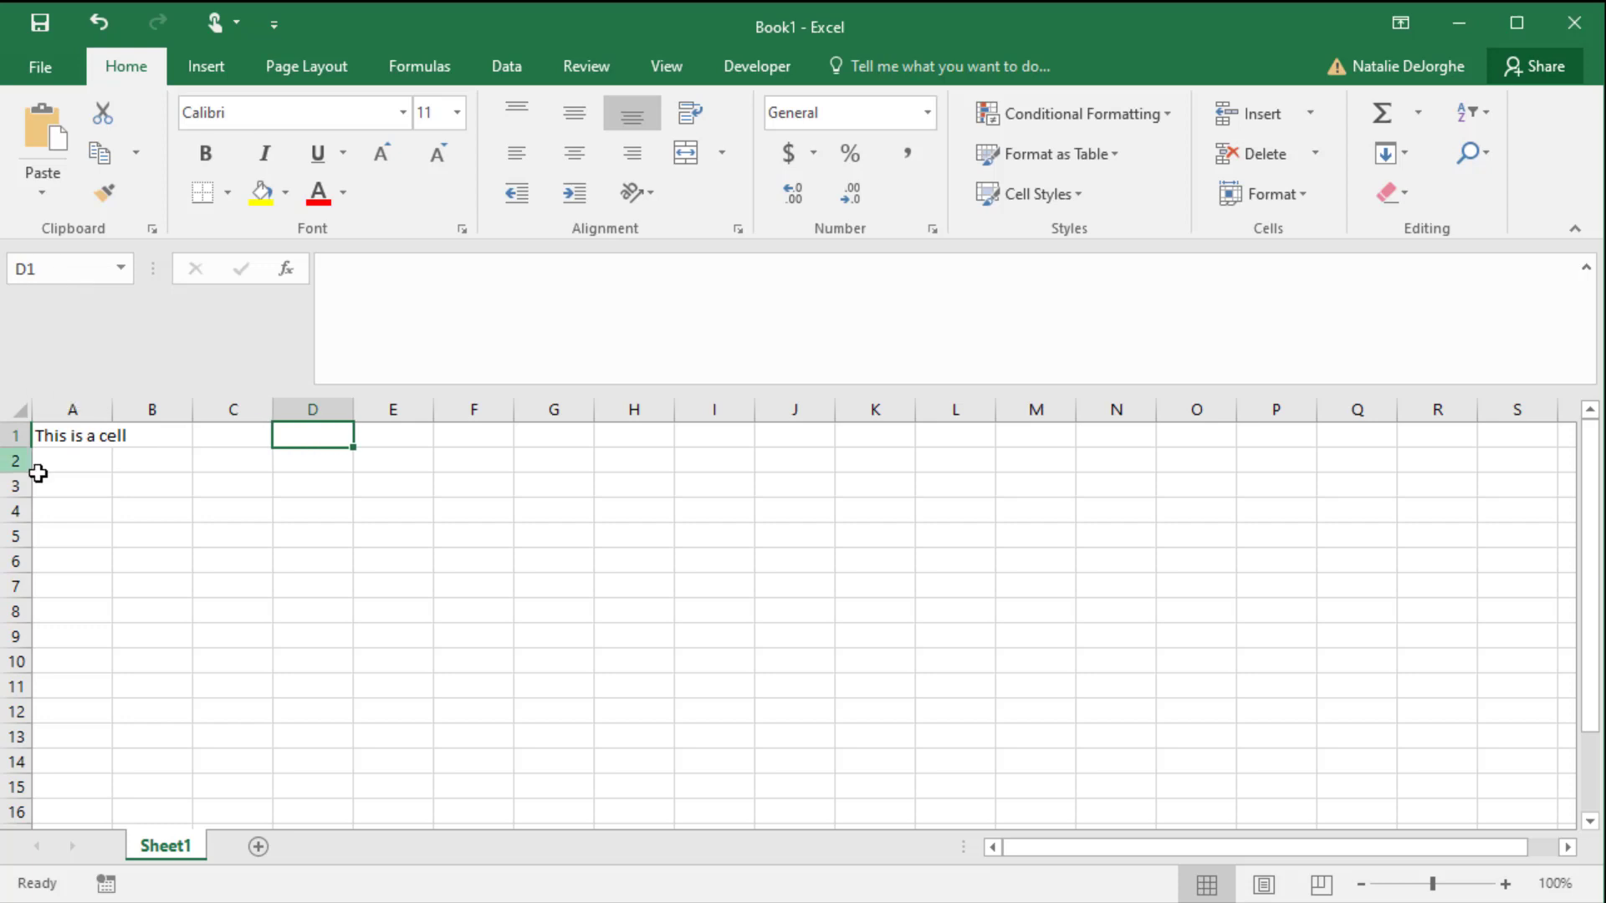
- Overwrite the text in cell A1 with "This is still a cell"
left_click(86, 434)
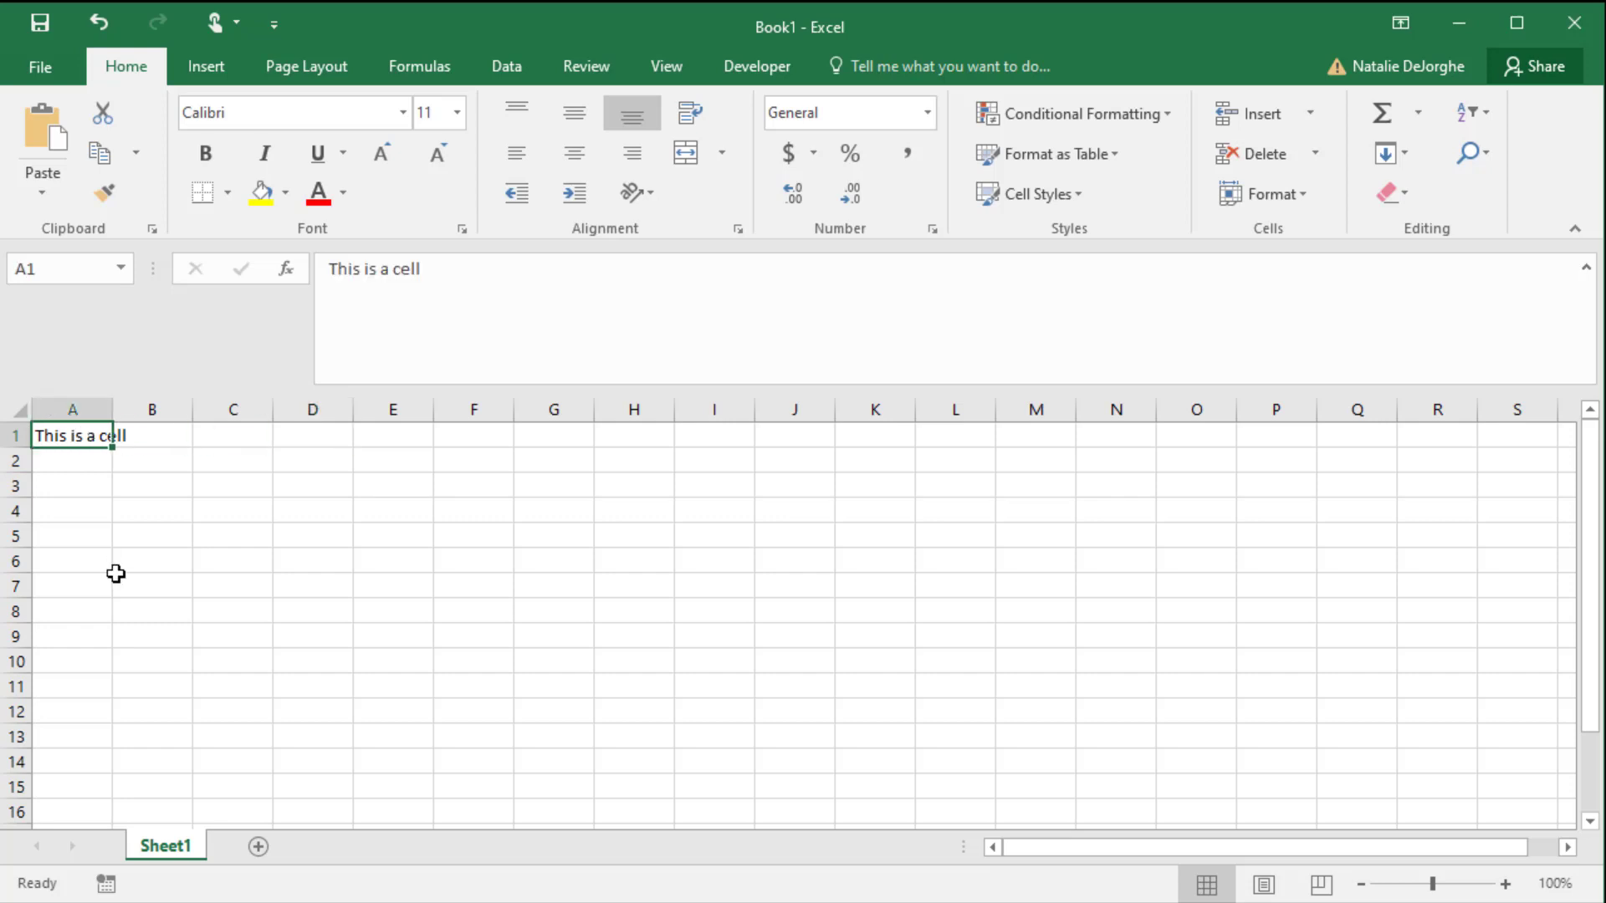
type("Thi")
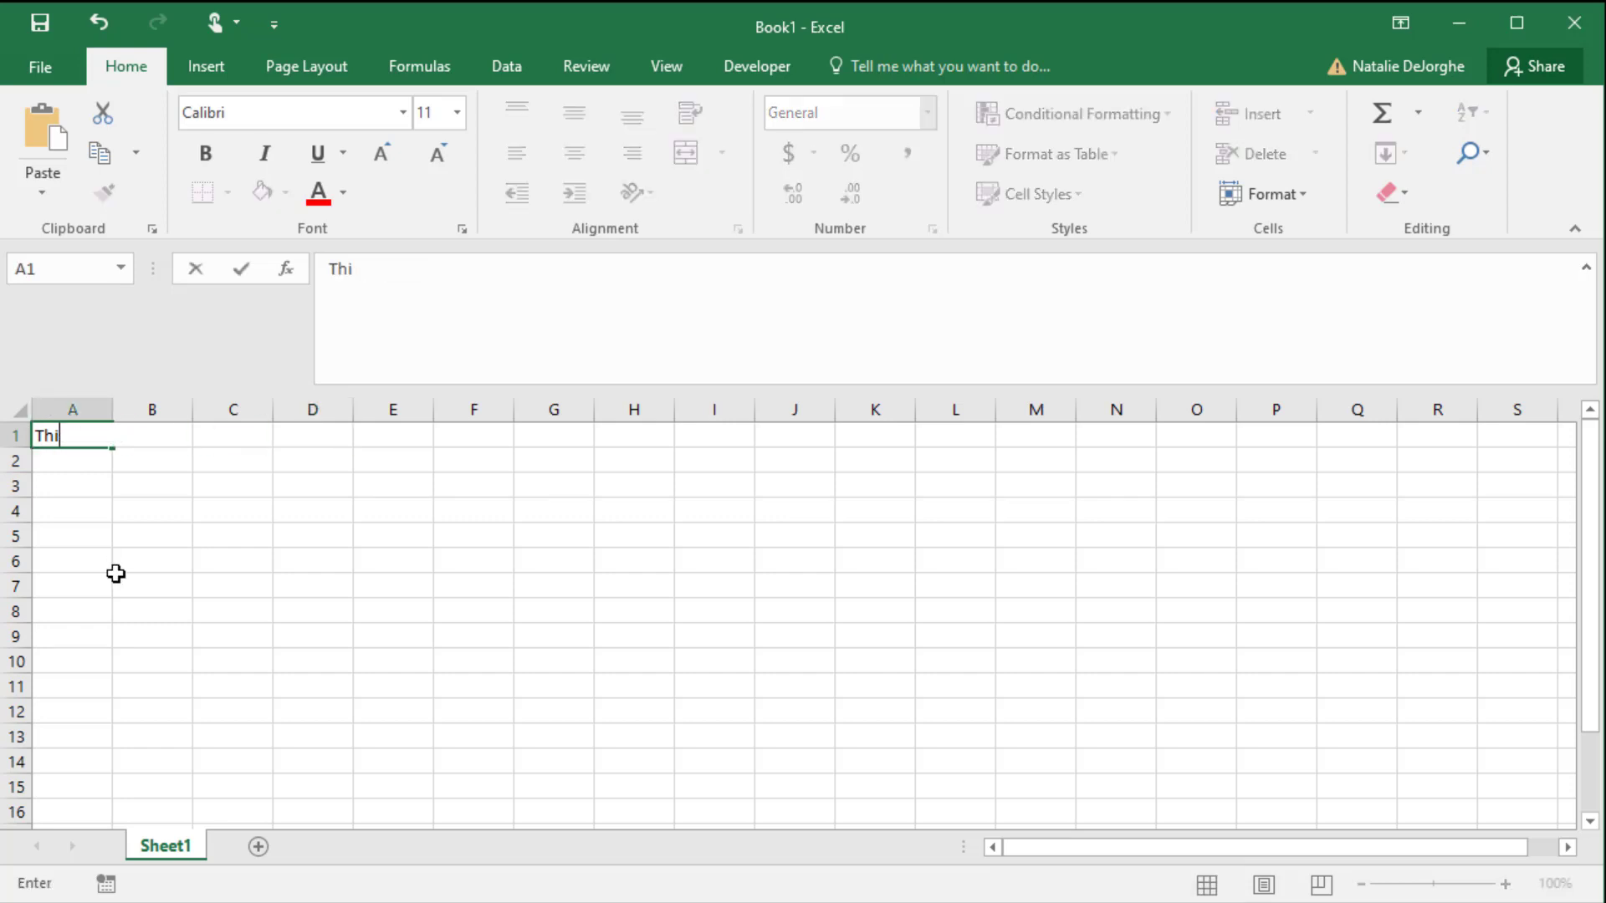
type("s is still a cell")
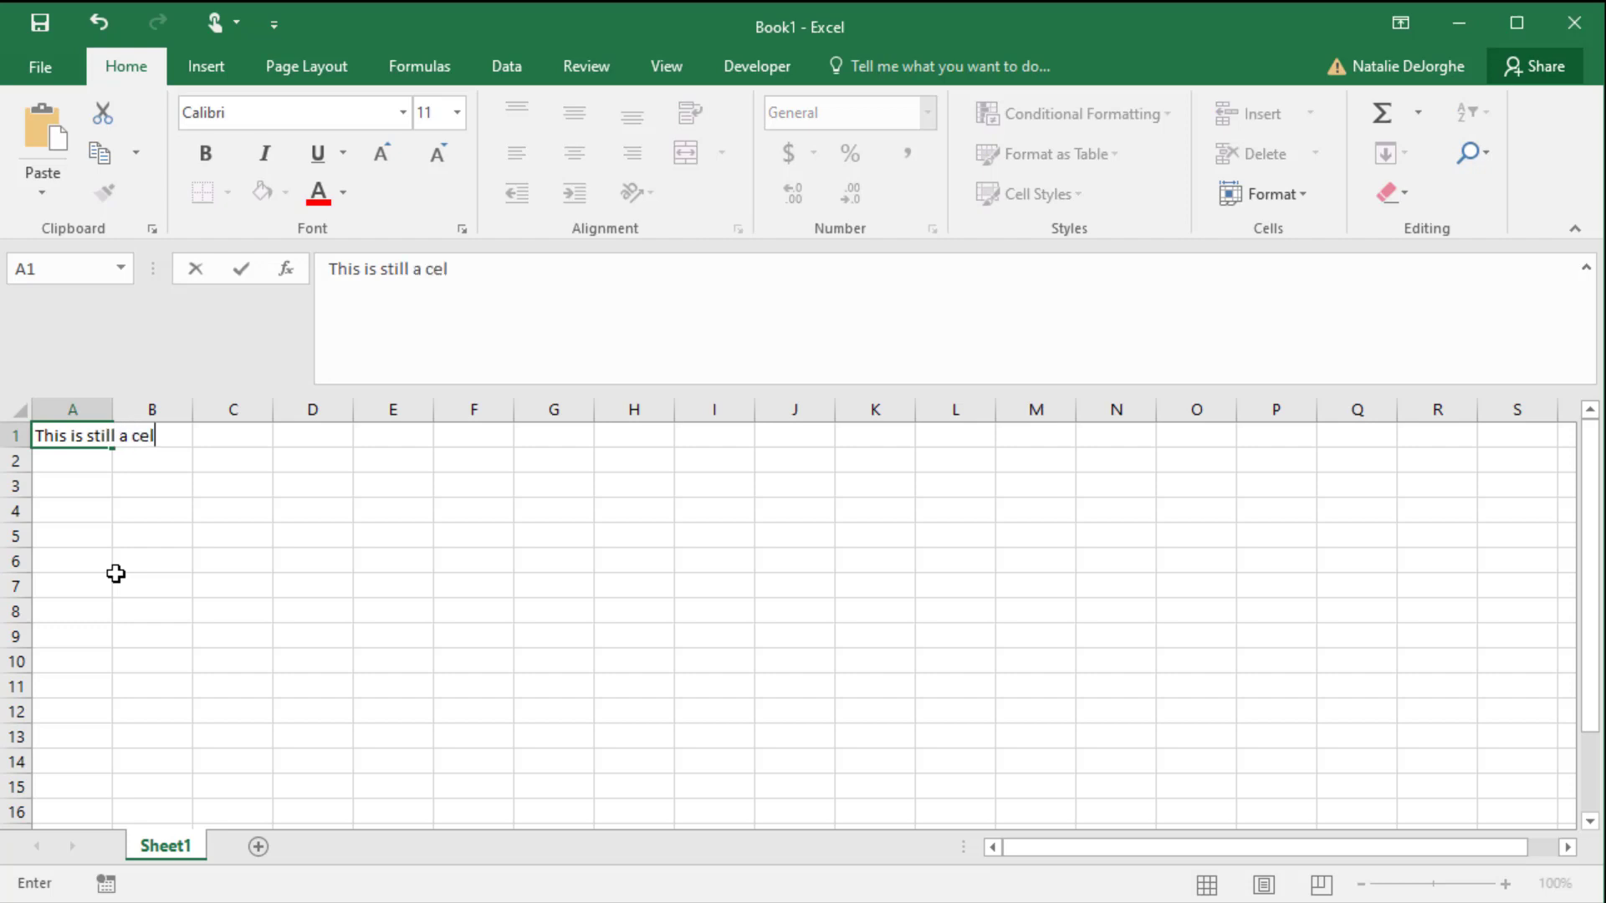
key("Return")
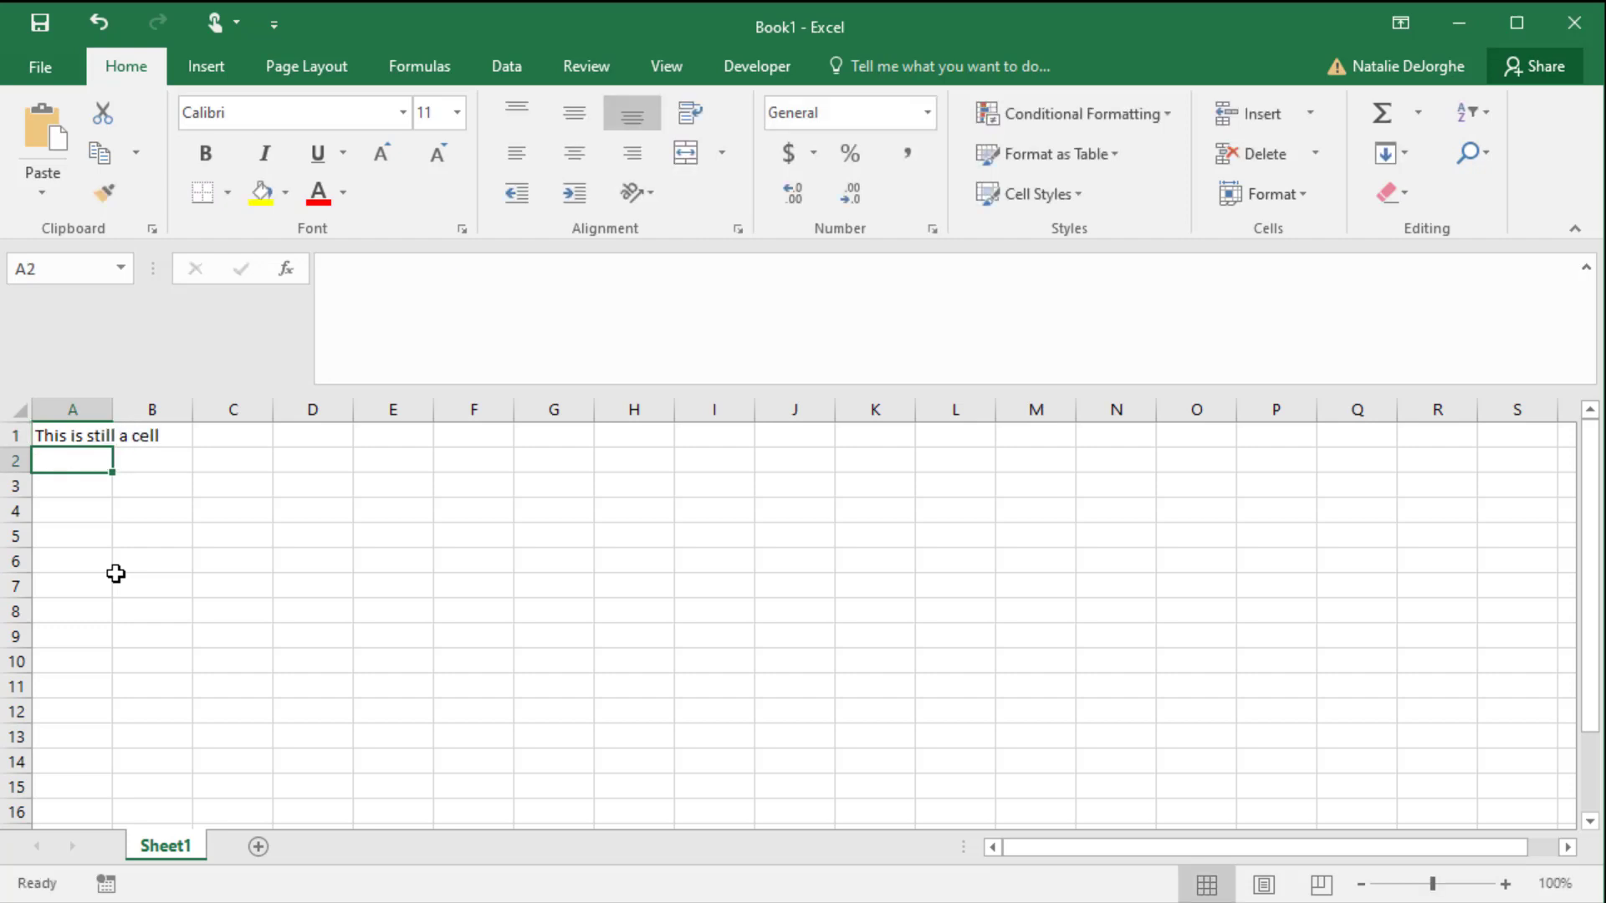
- Edit the existing text of cell A1 in the formula bar so that it reads "This is a cell"
left_click(89, 428)
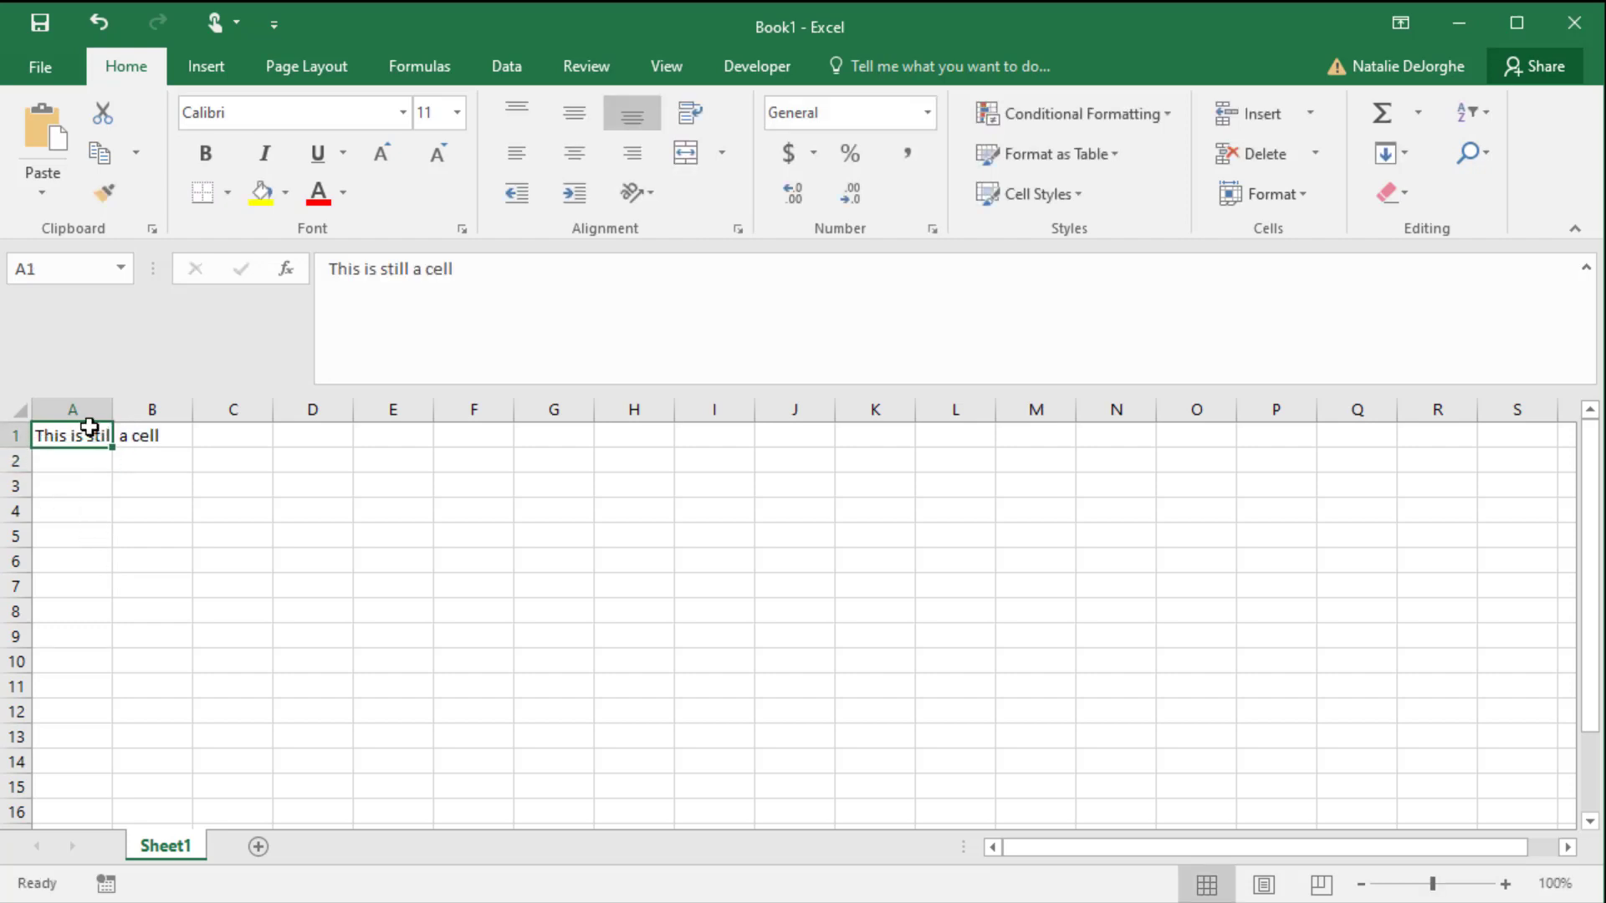
left_click(468, 307)
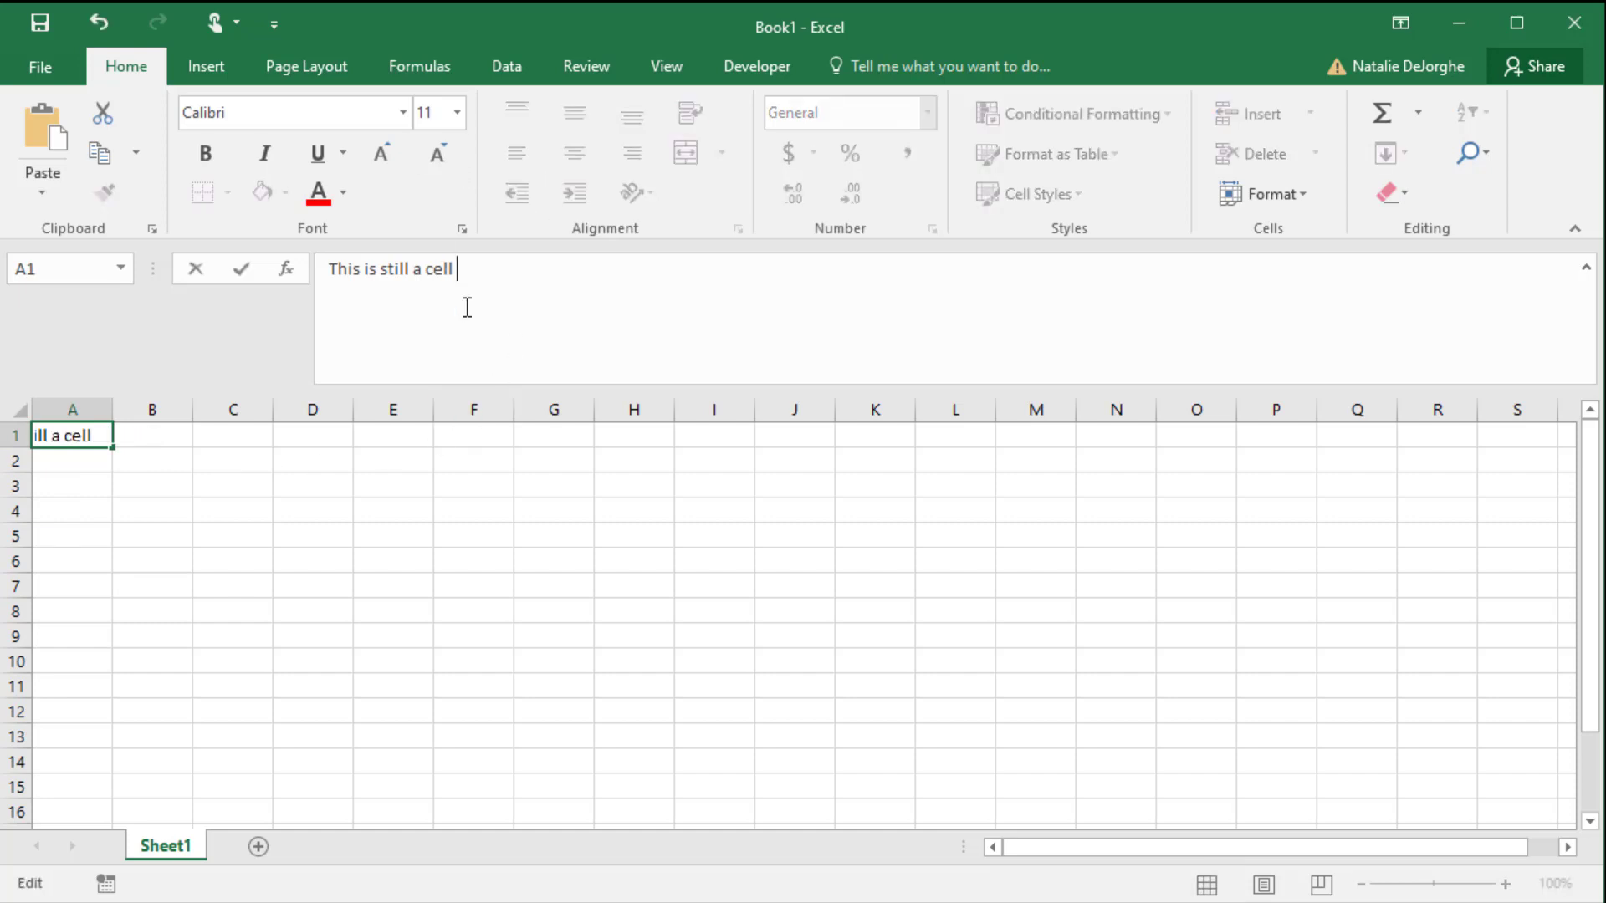
key("BackSpace")
key("BackSpace")
key("BackSpace")
key("BackSpace")
key("BackSpace")
key("BackSpace")
key("BackSpace")
key("BackSpace")
key("BackSpace")
key("BackSpace")
key("BackSpace")
key("BackSpace")
key("BackSpace")
type("a cell")
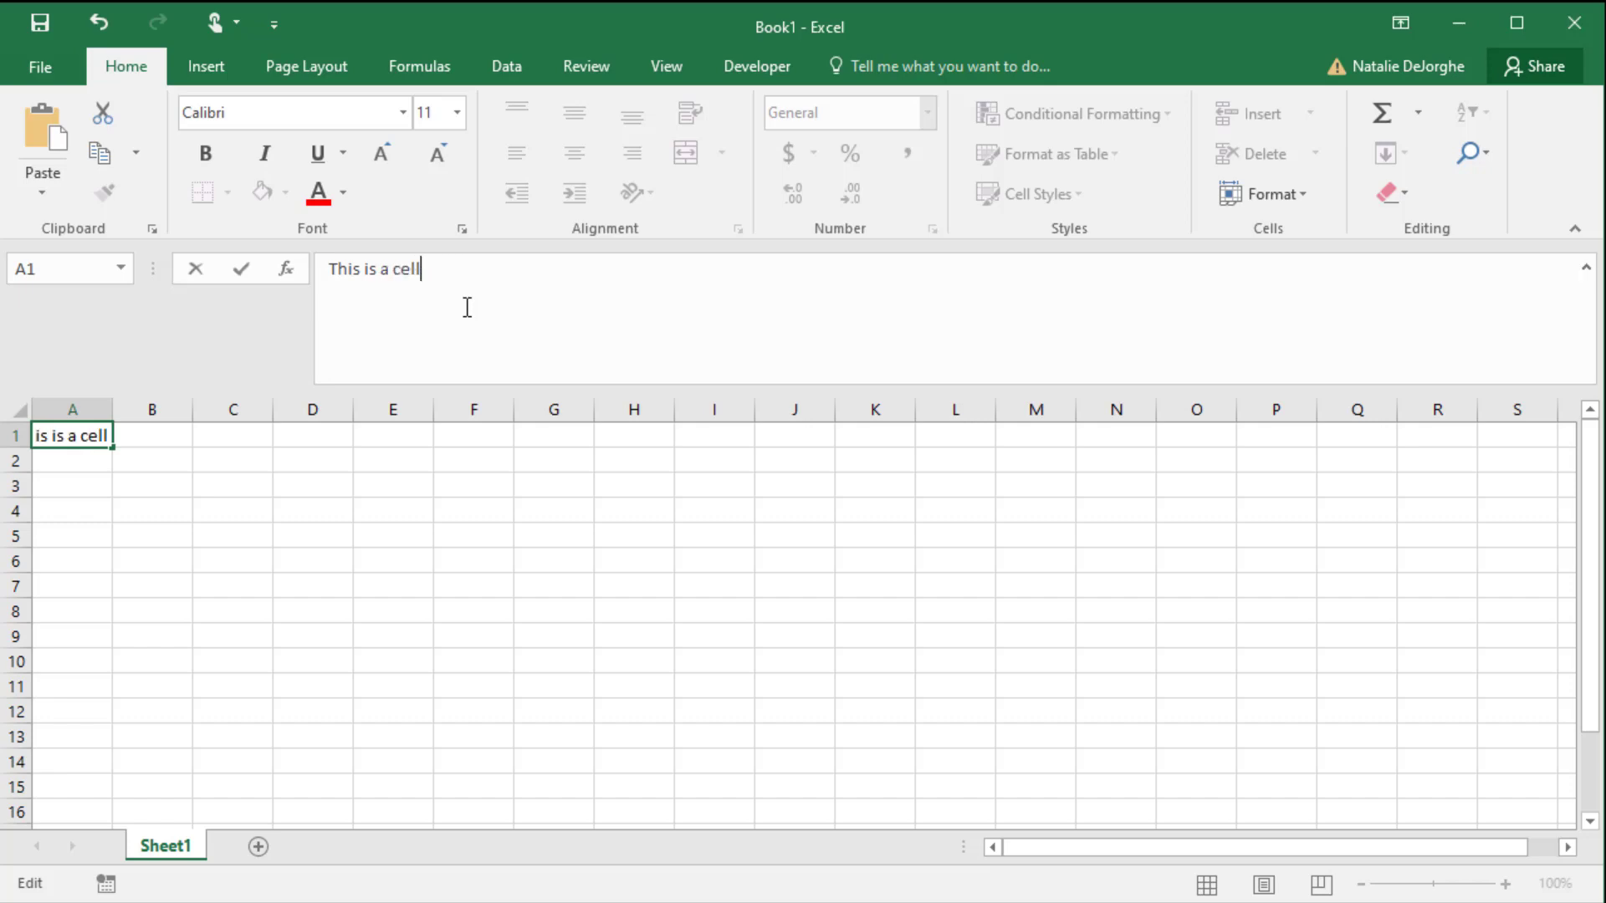
key("Return")
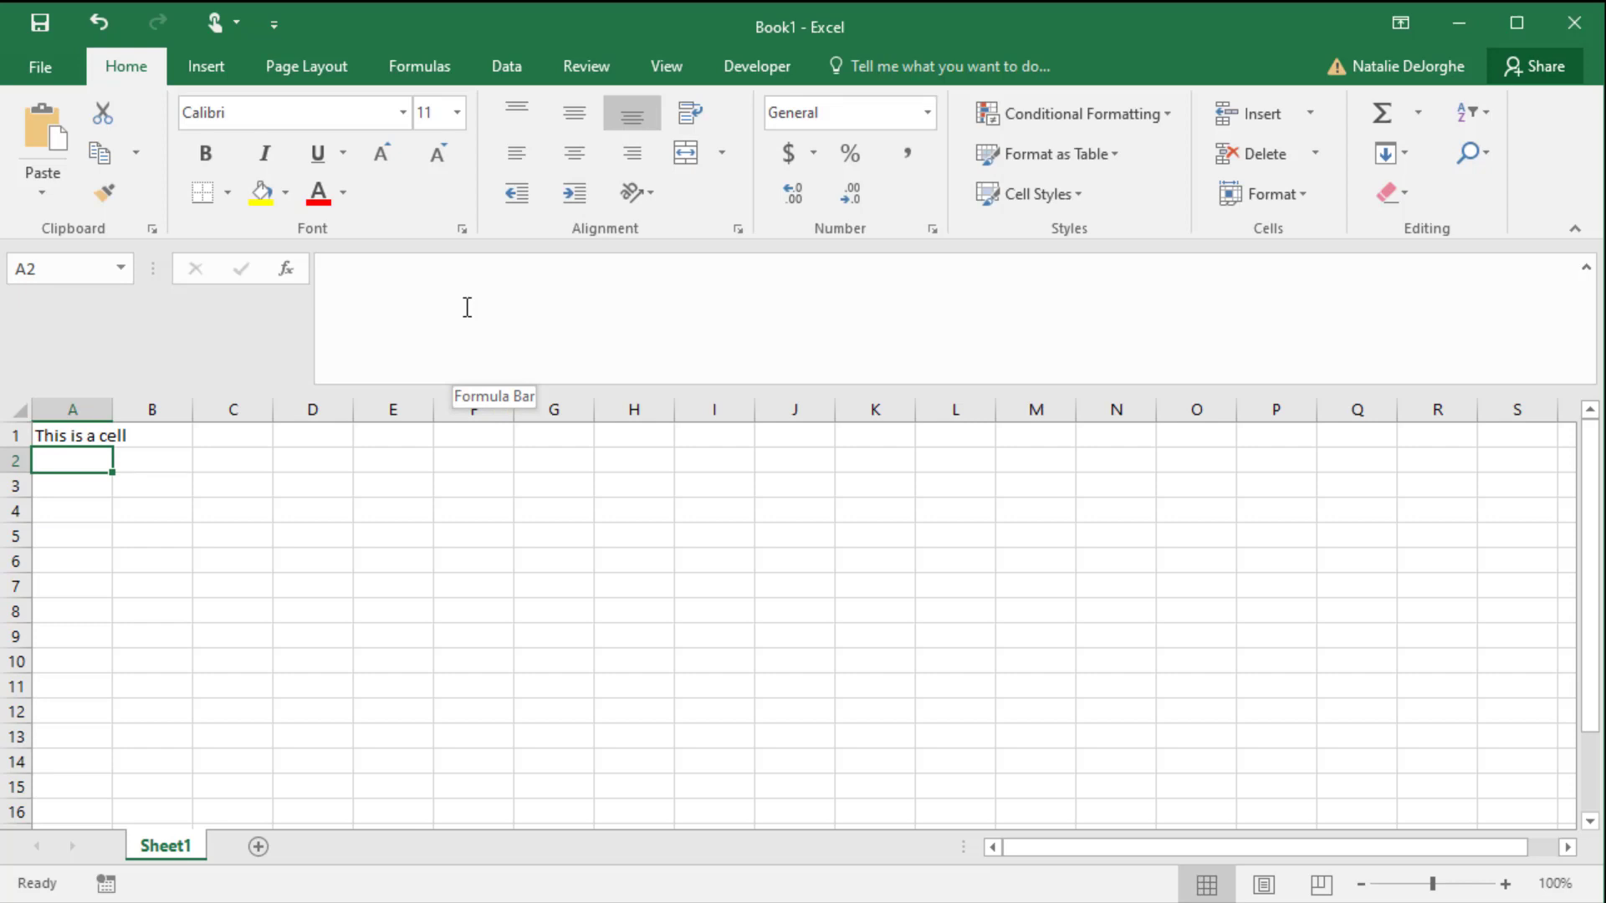
- Enter "Oak Lawn Public Library" in cell C1, with "Oak Lawn, IL" on a second line inside the same cell
left_click(215, 440)
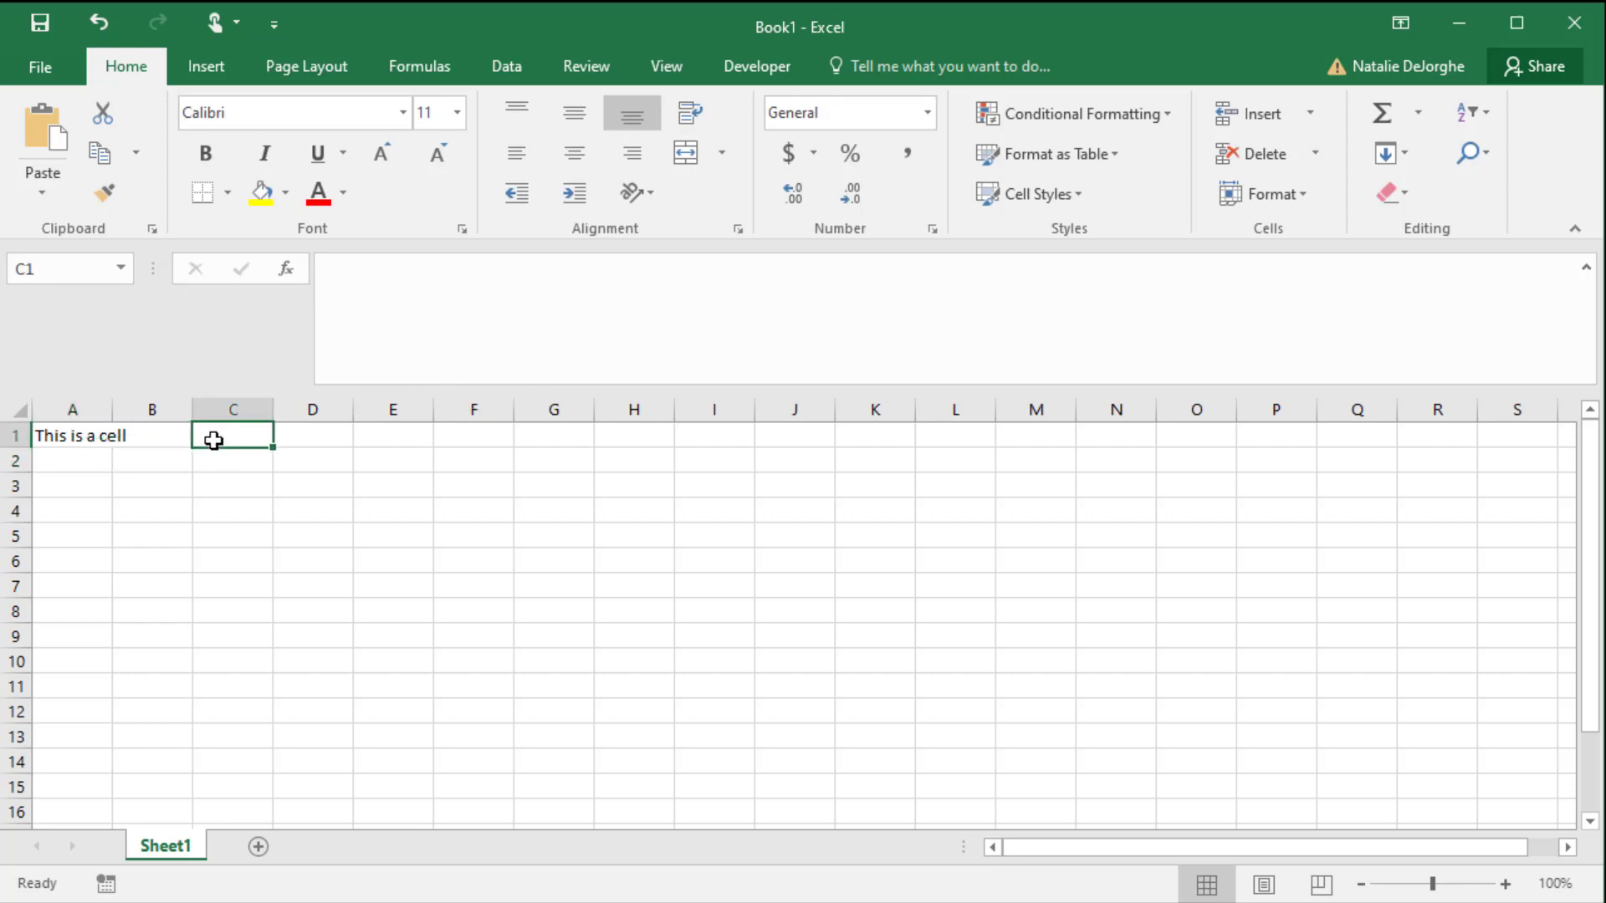
type("Oak Lawn Pub")
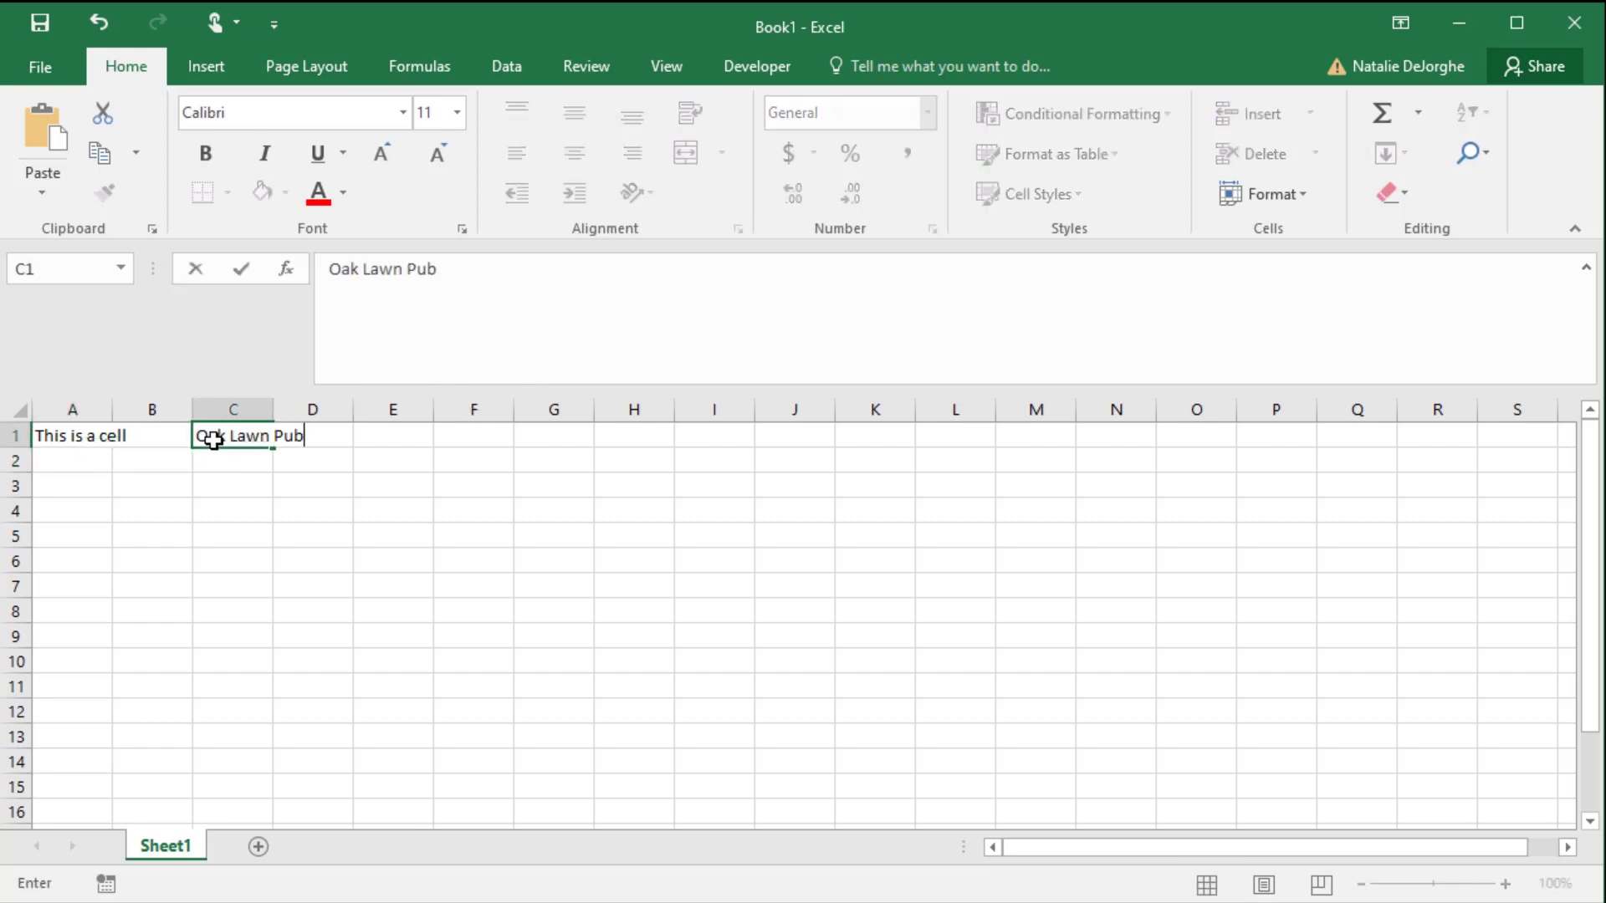
type("lic Library")
key("alt+Return")
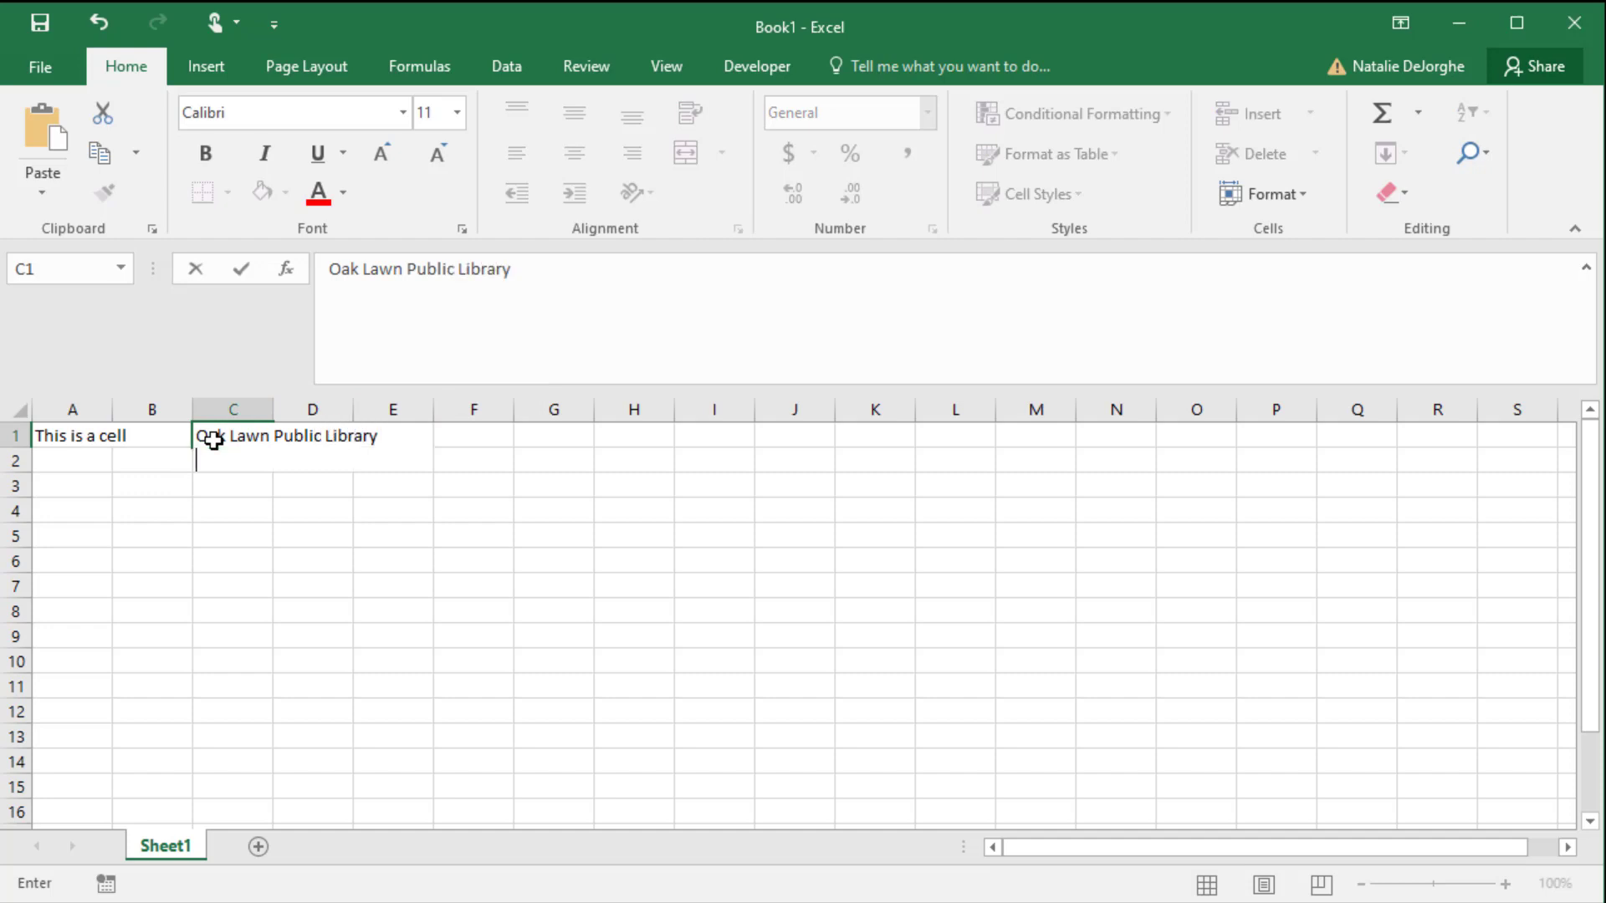
type("Oak Law")
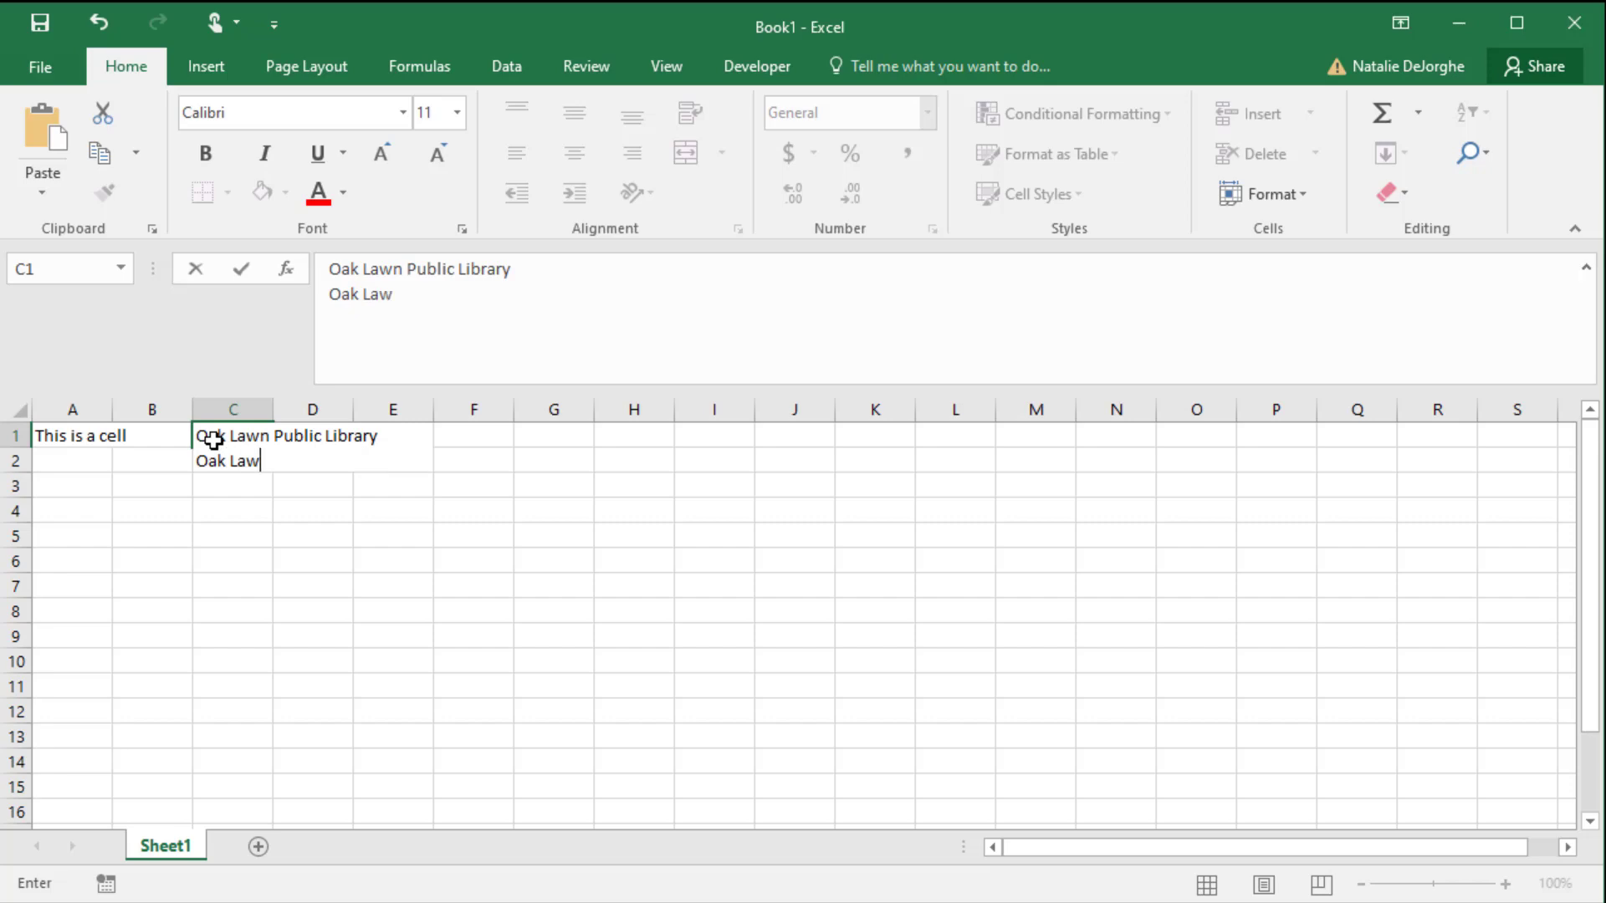
type("n, IL")
key("Return")
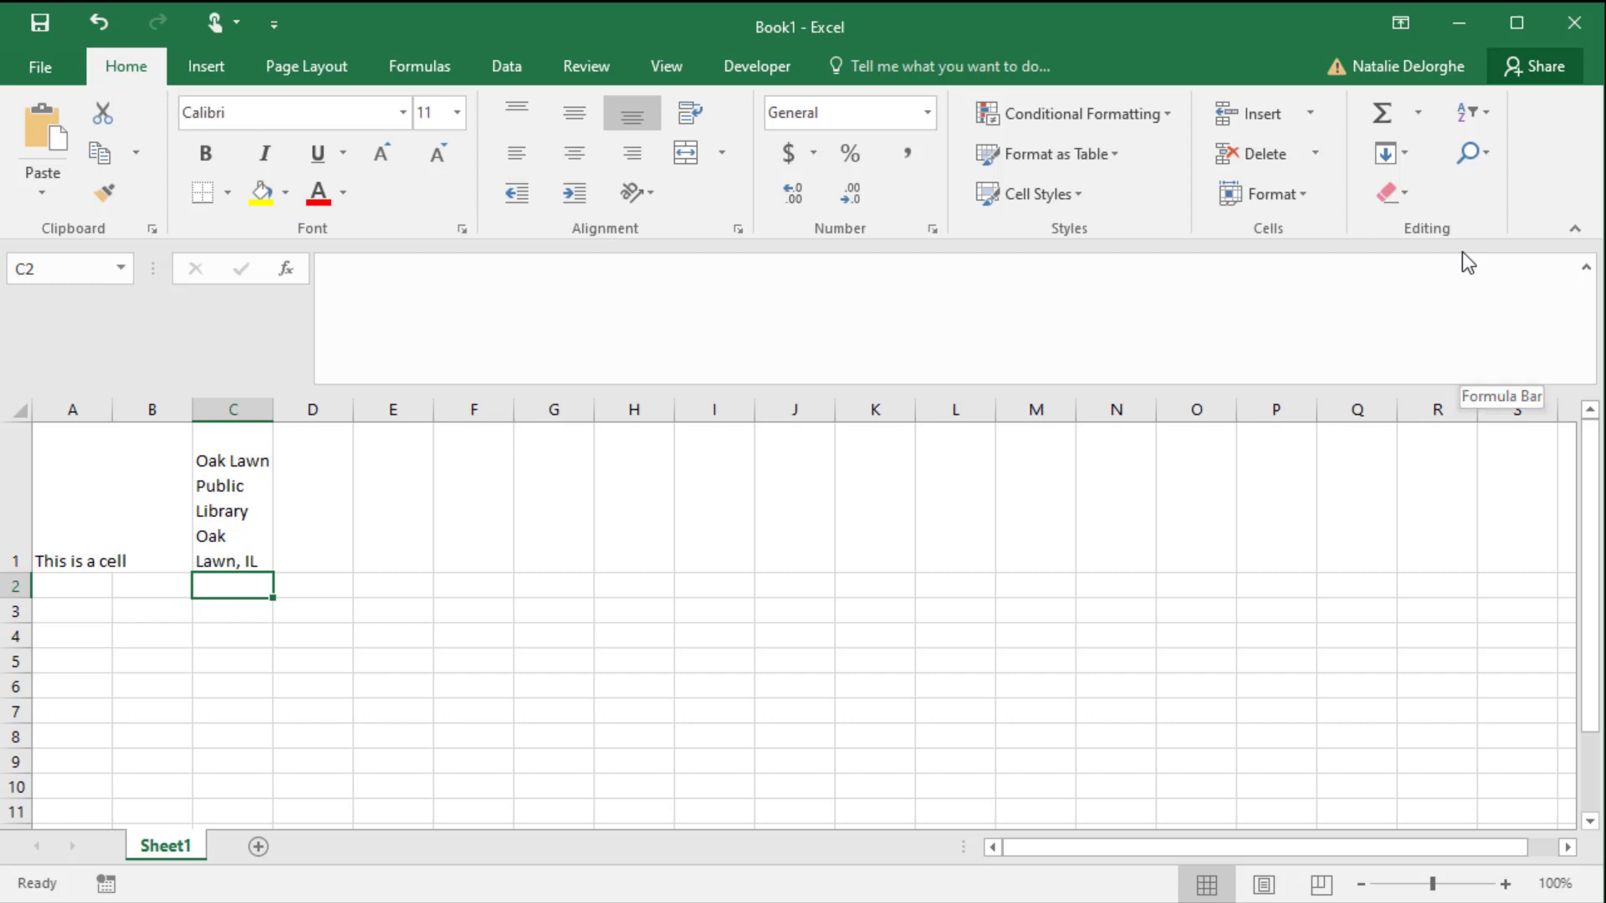
left_click(1420, 117)
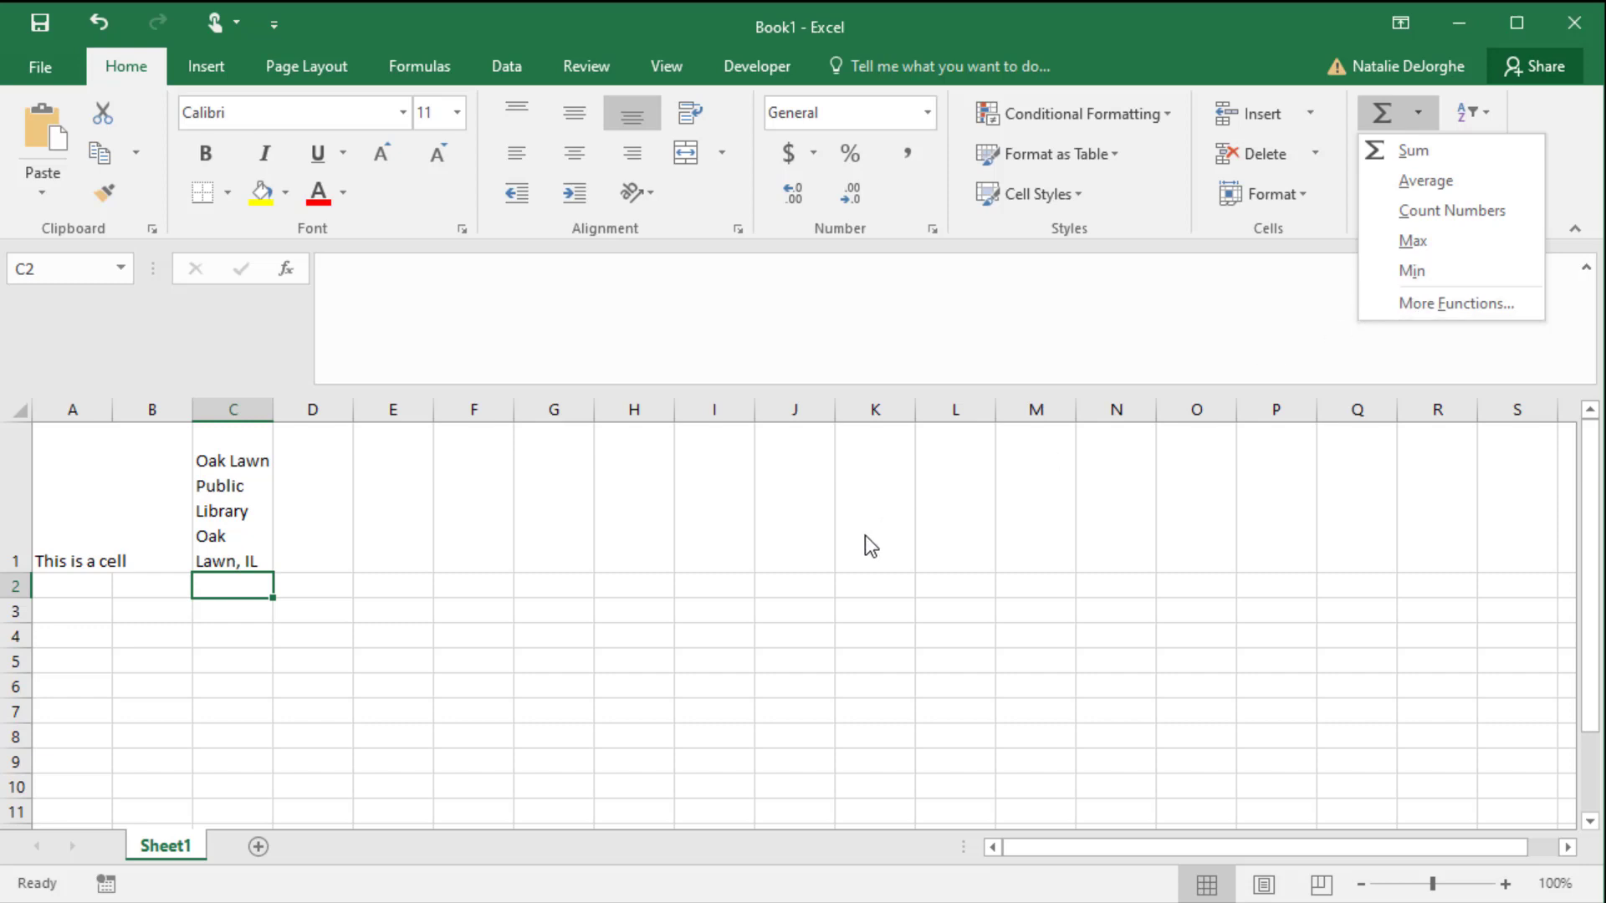
left_click(372, 623)
- Enter the numbers 1, 2, 3 and 4 across cells E3 to H3
left_click(381, 606)
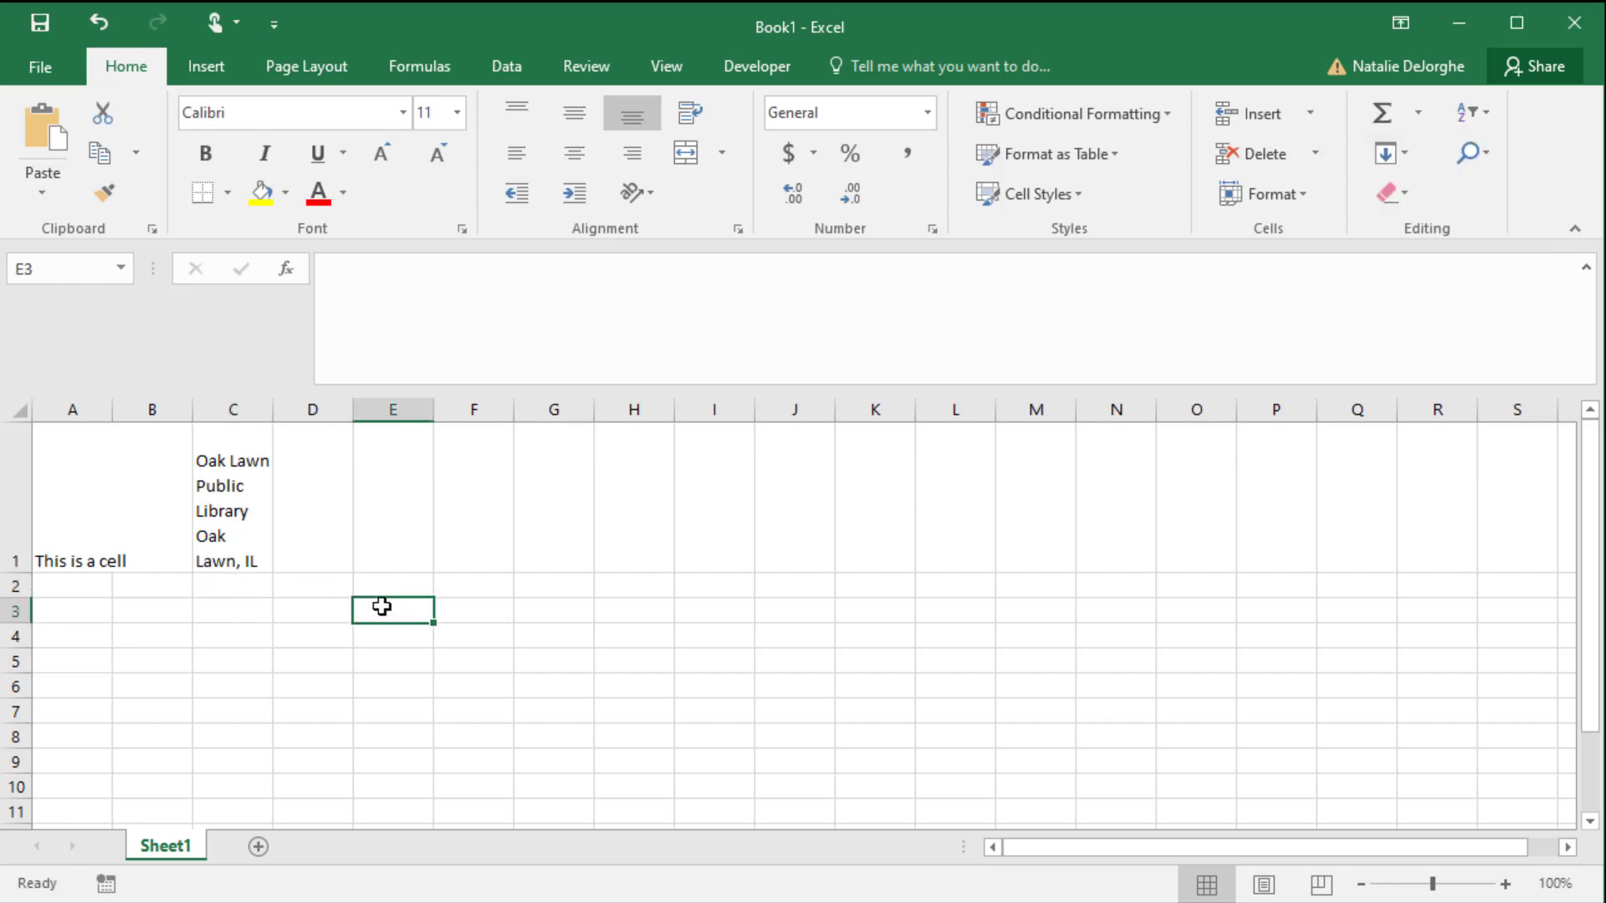
type("1")
key("Tab")
type("2")
key("Tab")
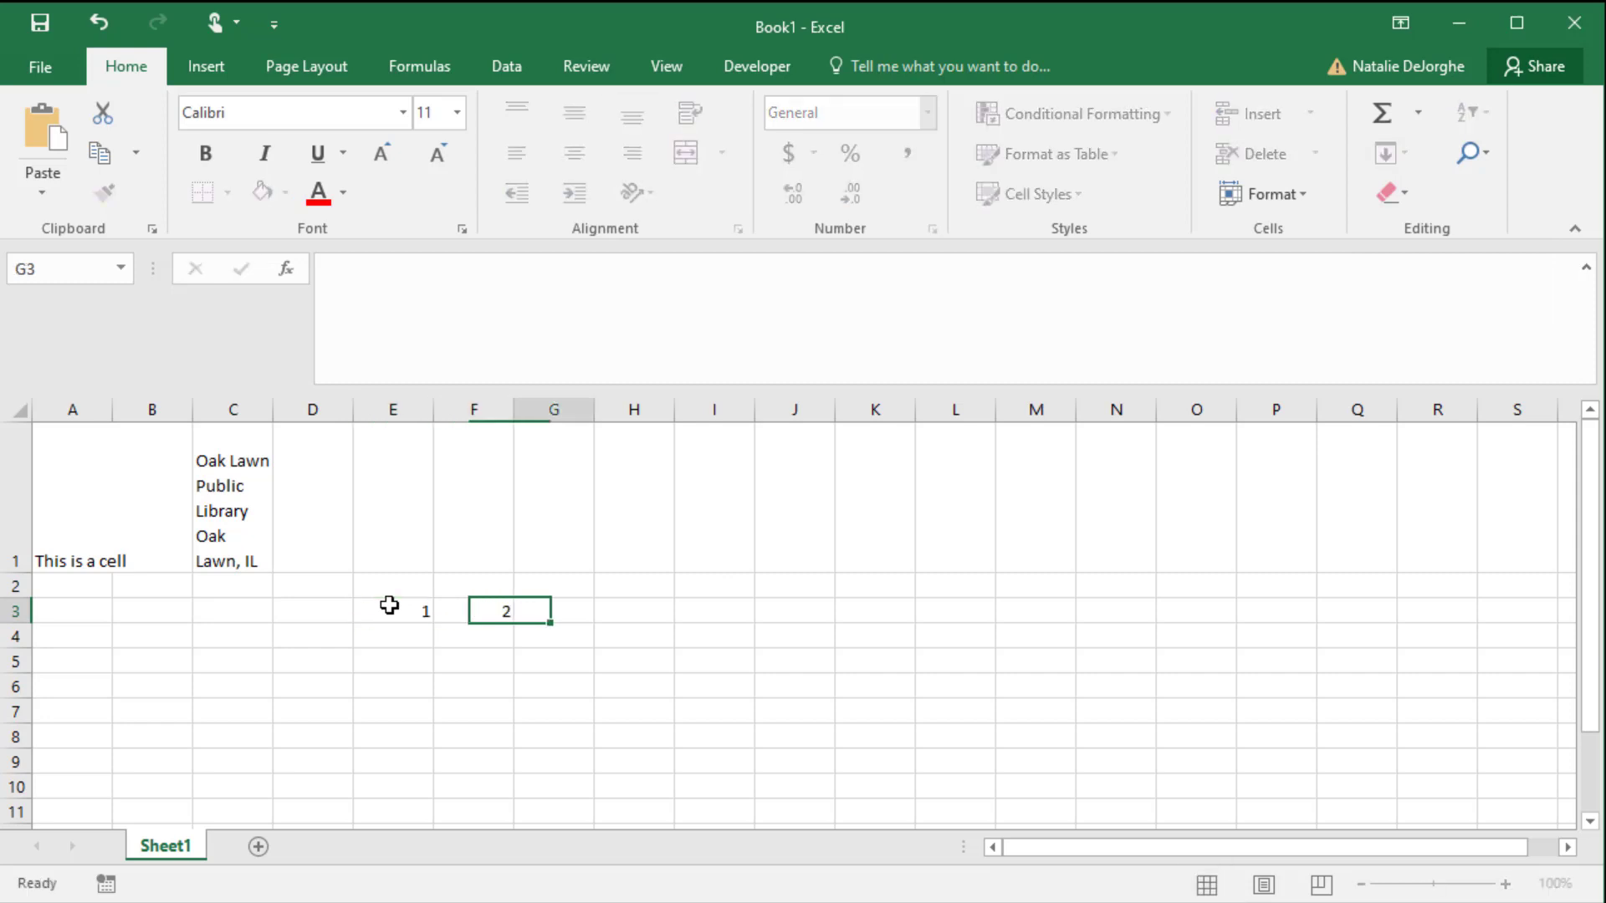
type("3")
key("Tab")
type("4")
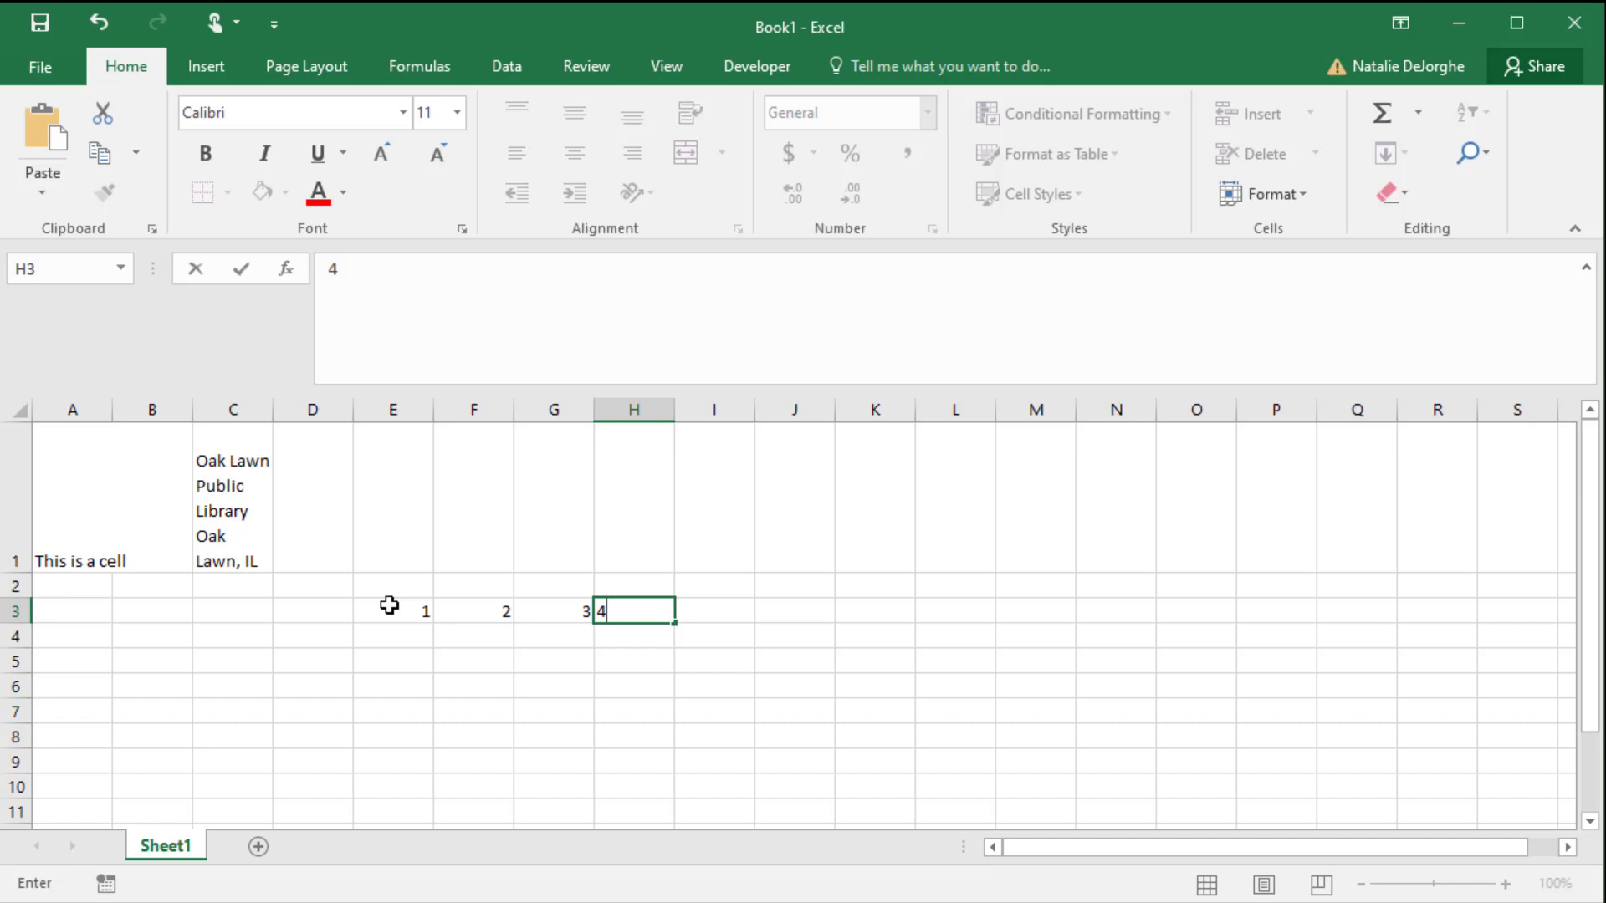
key("Return")
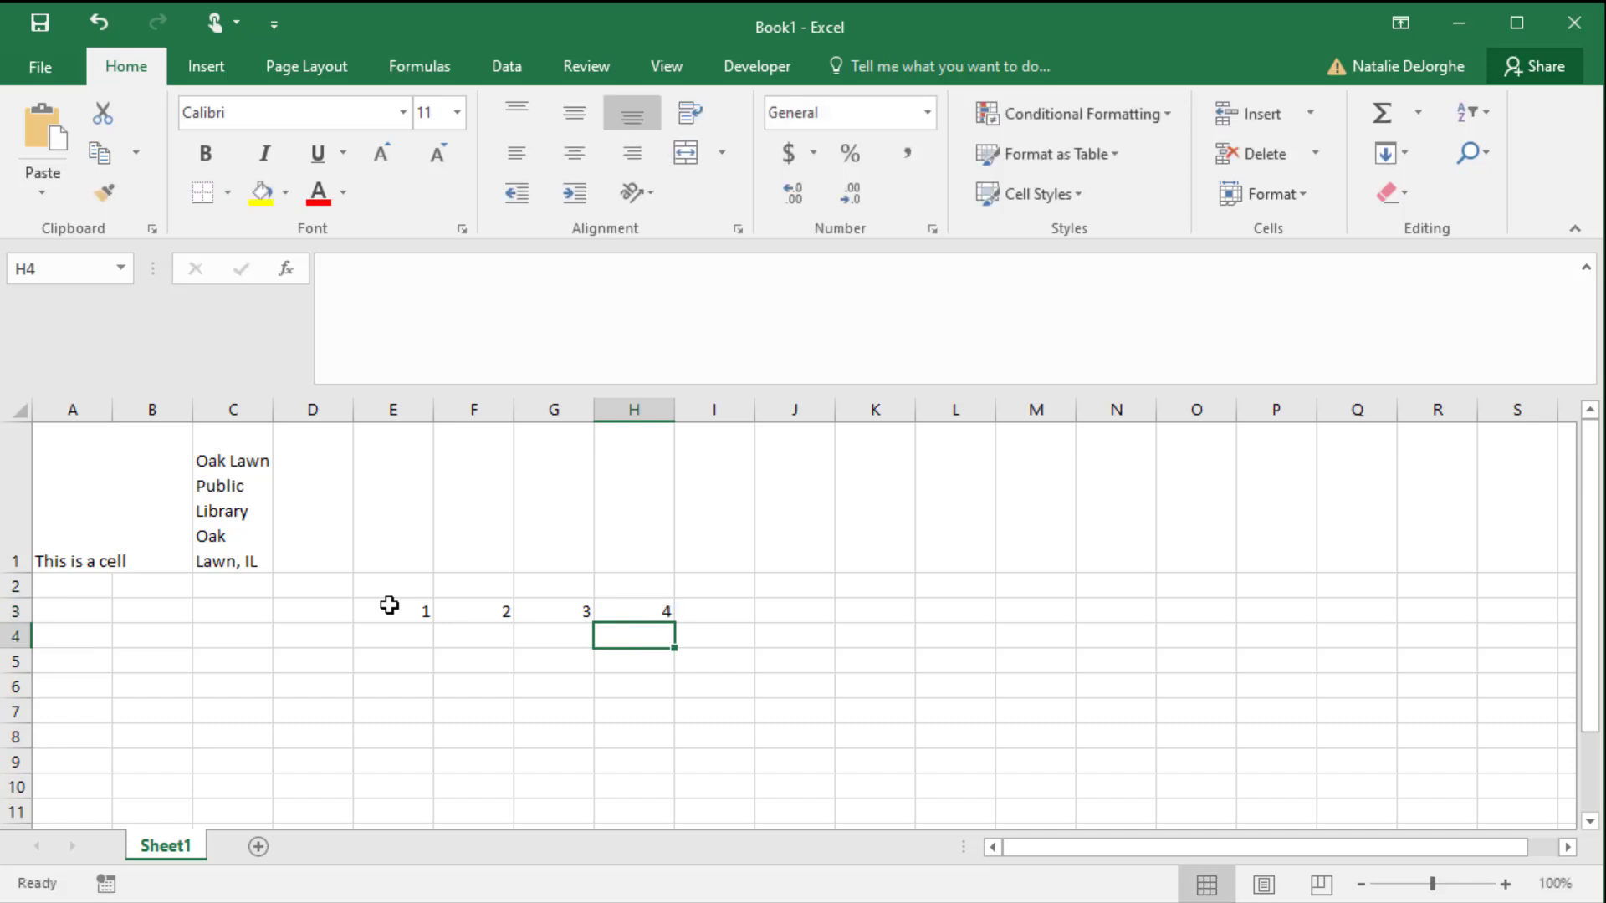
- Insert a SUM formula in cell I3 with AutoSum, reselecting E3:H3 as the range to add, and review the formula
left_click(726, 608)
left_click(1417, 125)
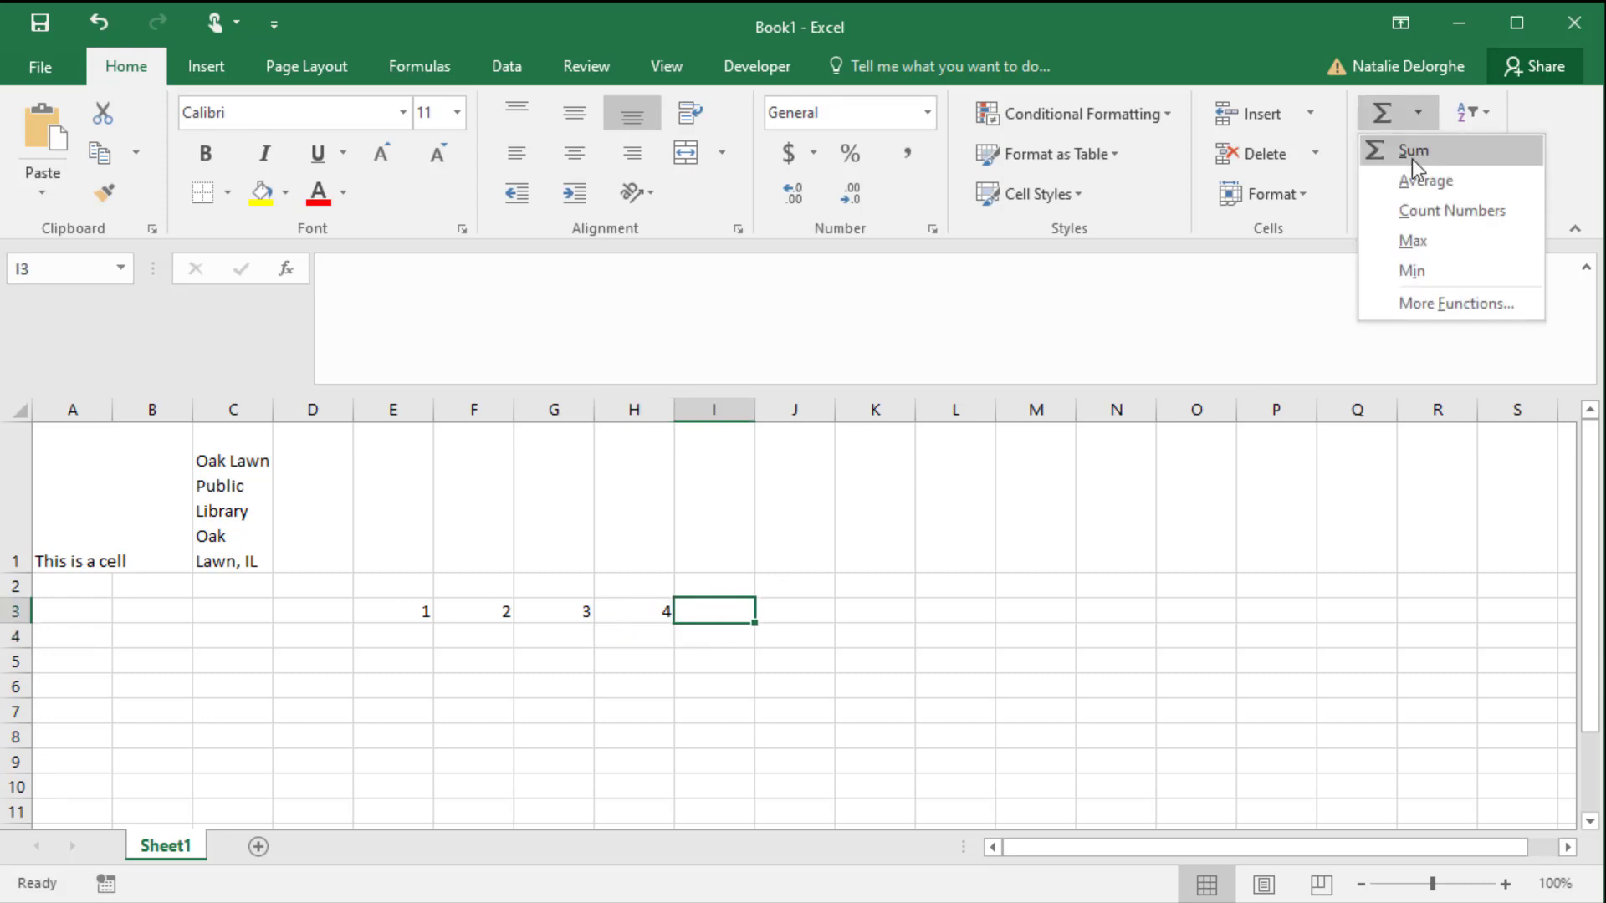
left_click(1412, 159)
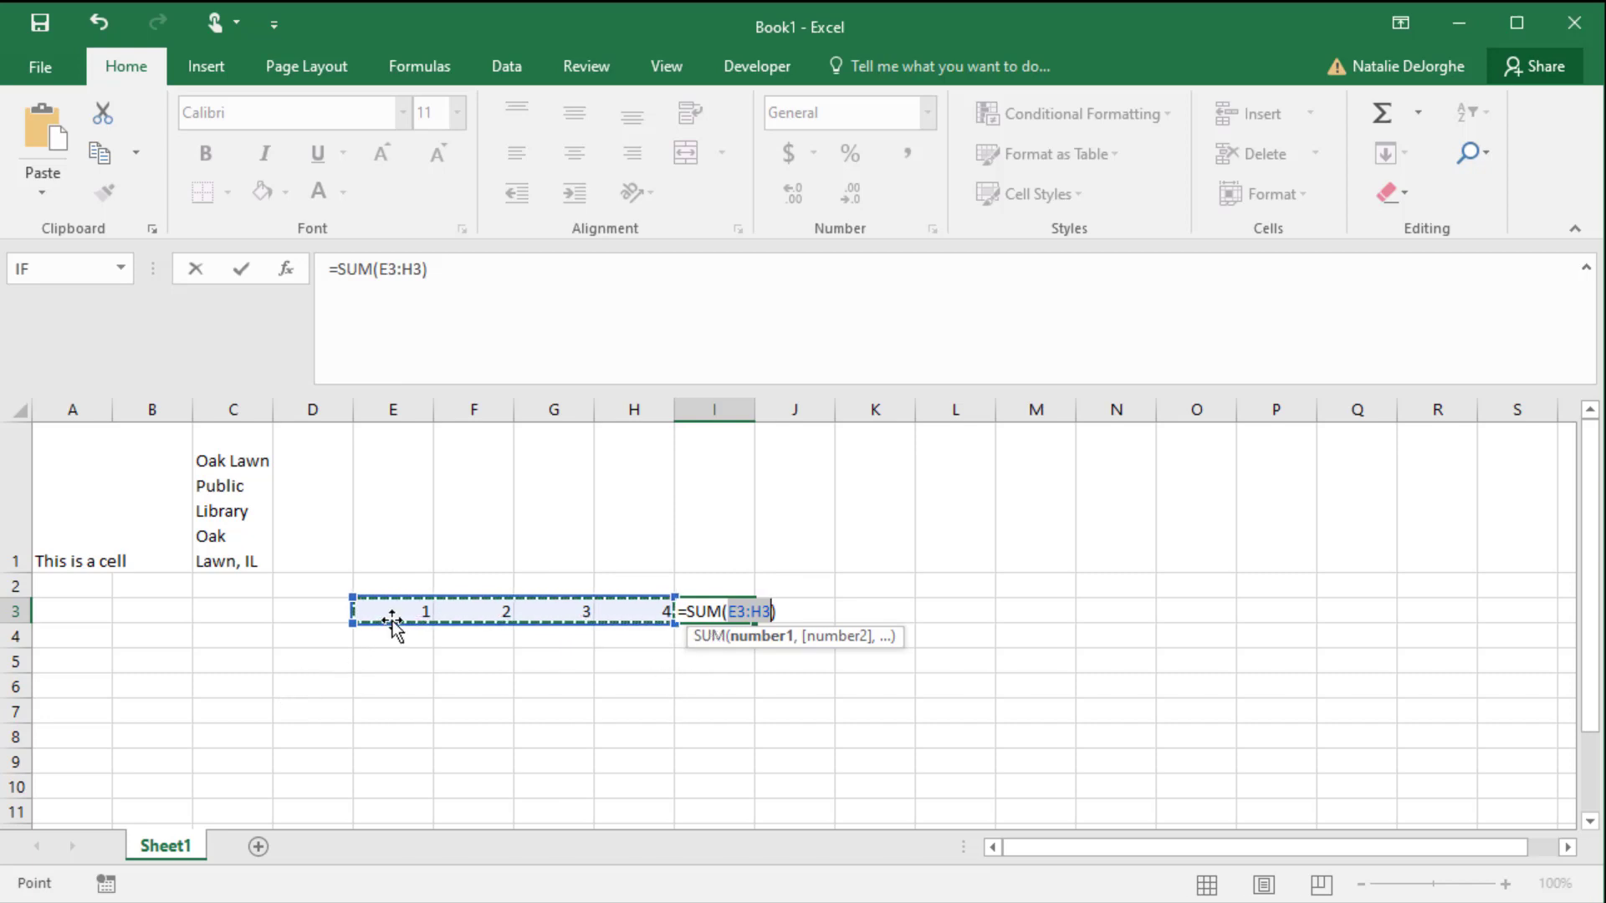
left_click_drag(384, 613, 649, 742)
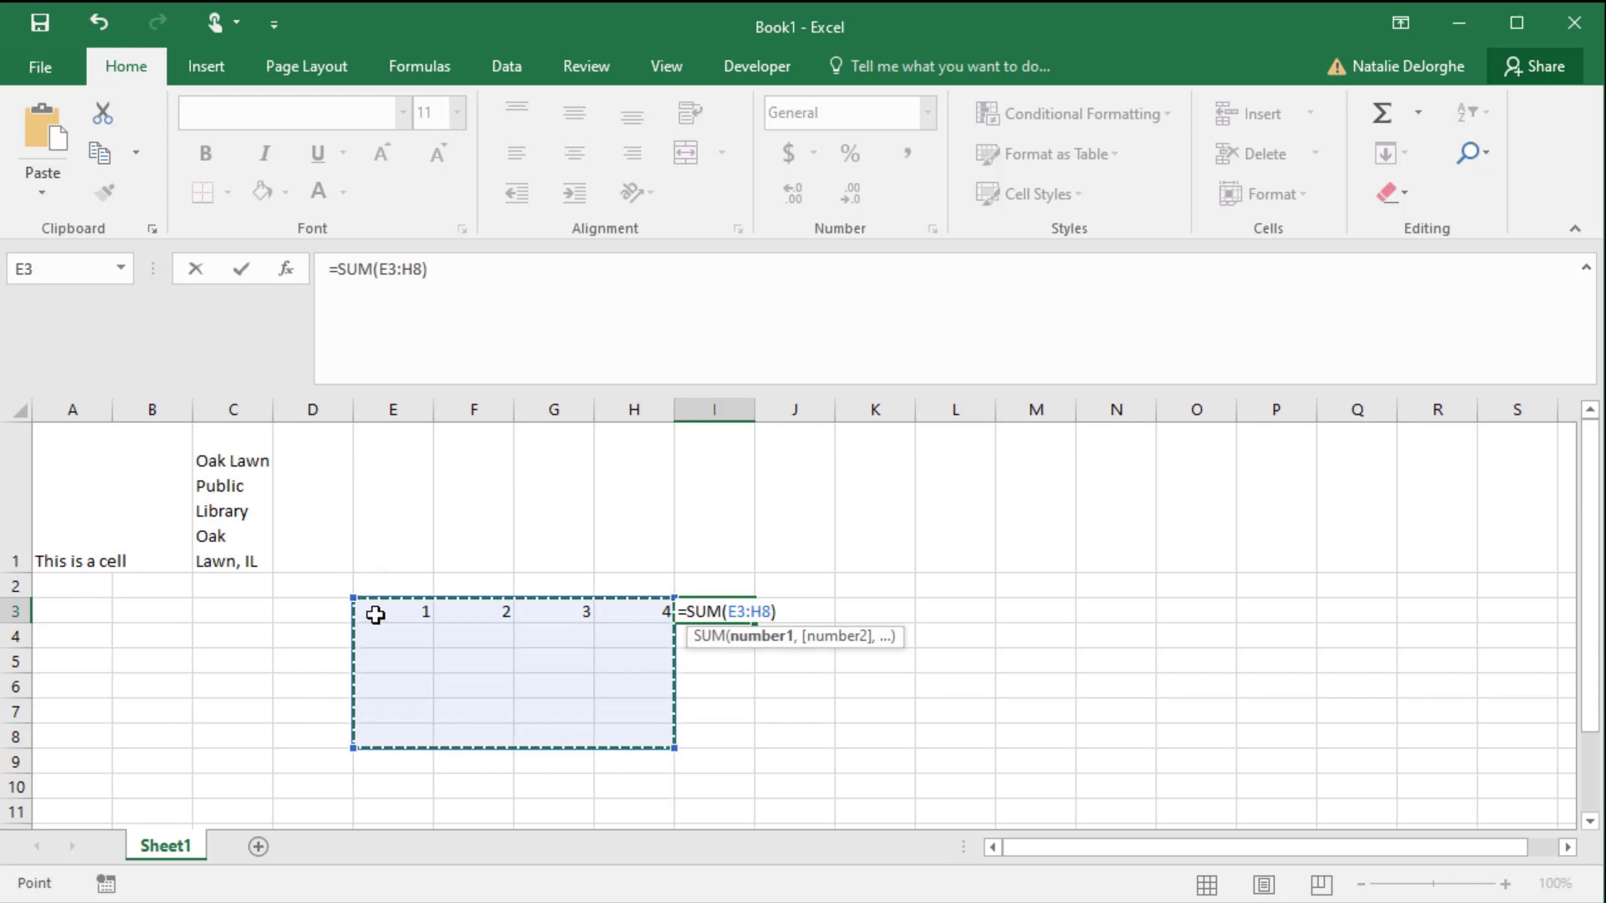
left_click_drag(375, 615, 643, 605)
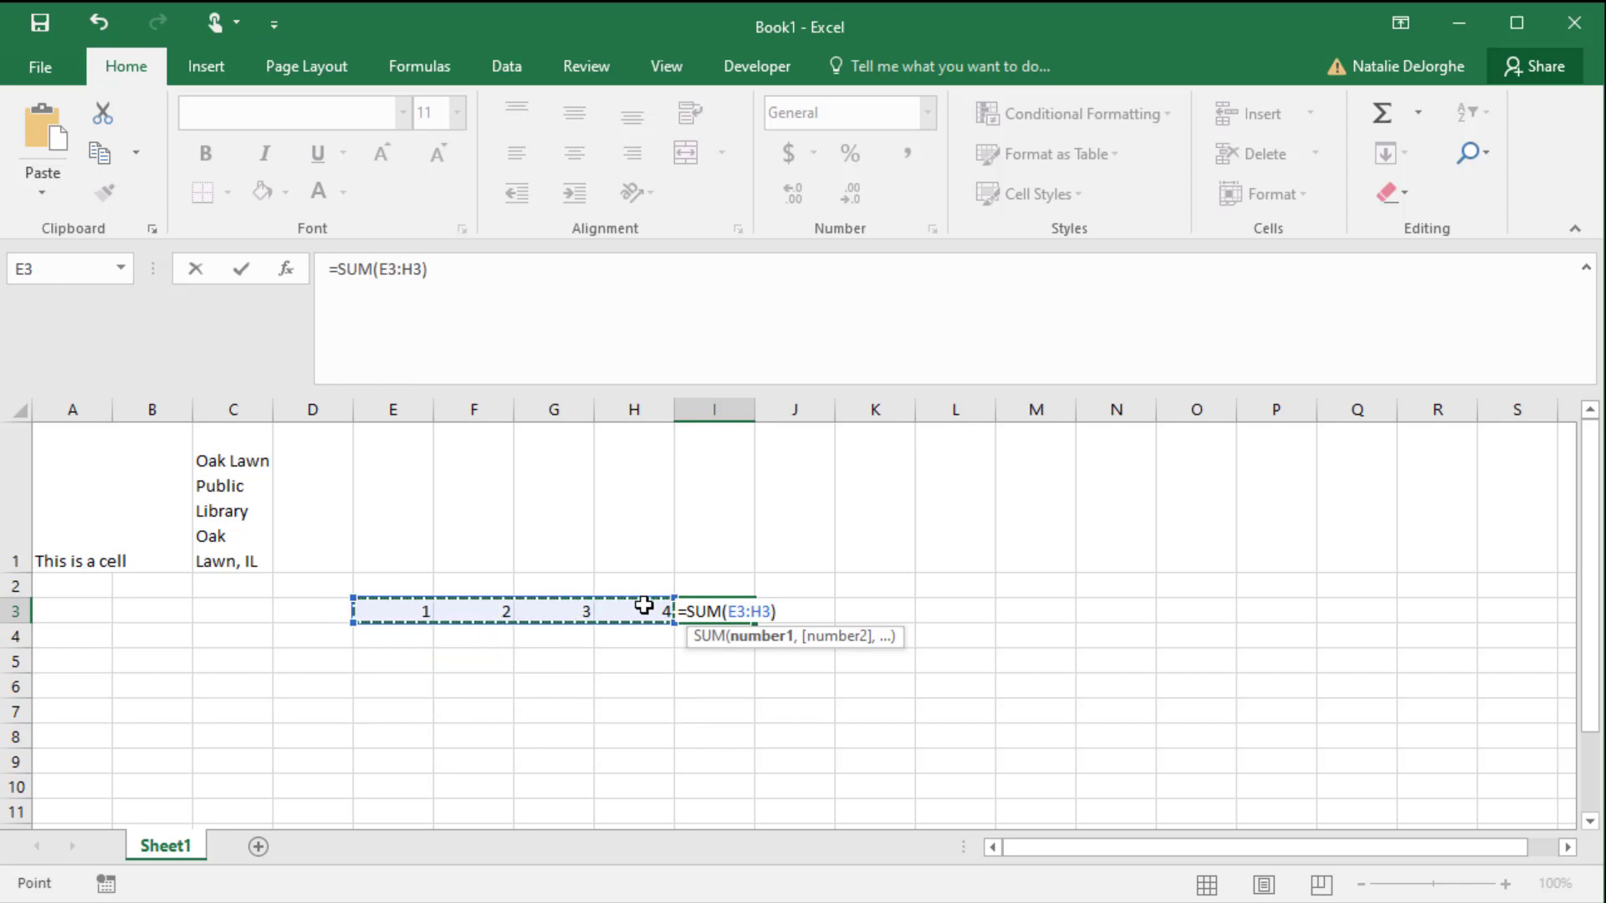
key("Return")
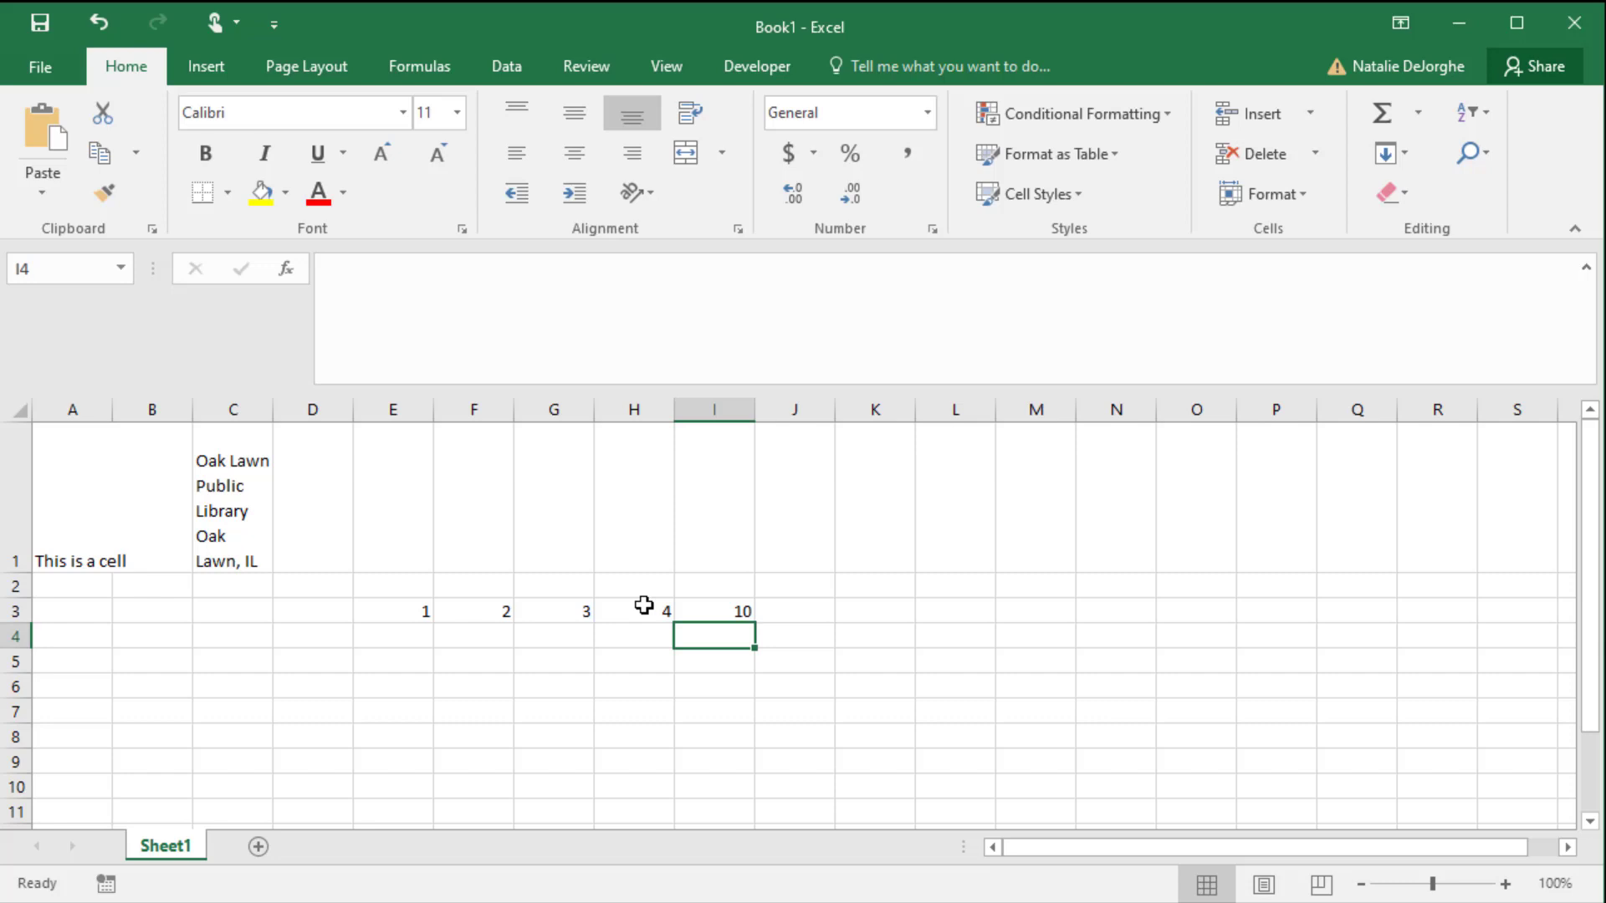
left_click(716, 608)
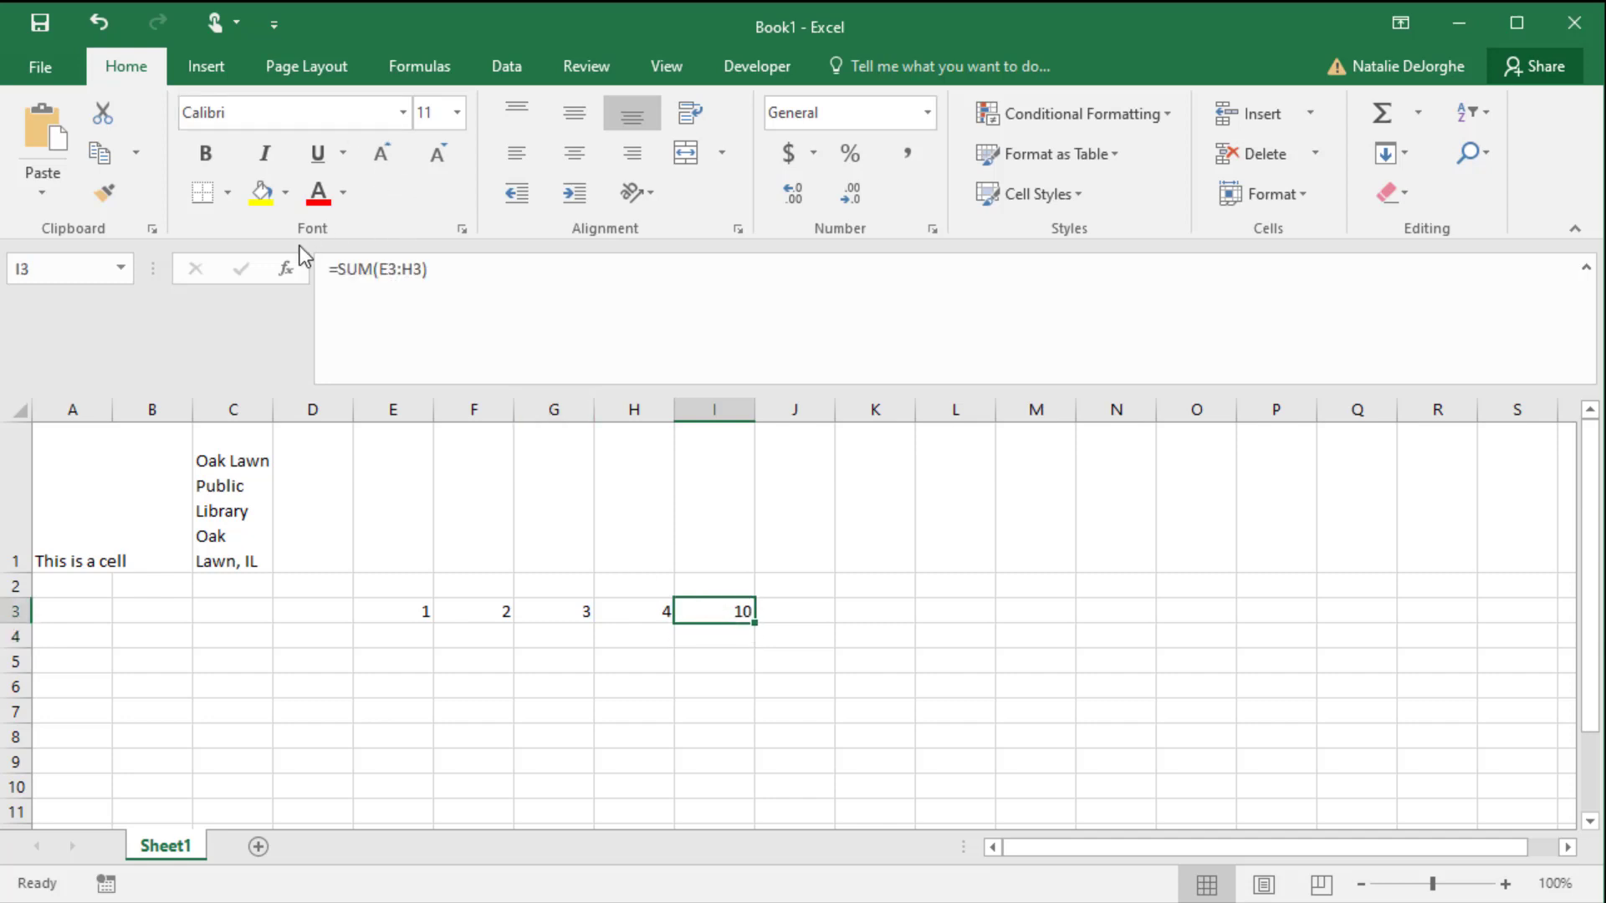
- Change the number in cell H3 to 5
left_click(630, 611)
type("5")
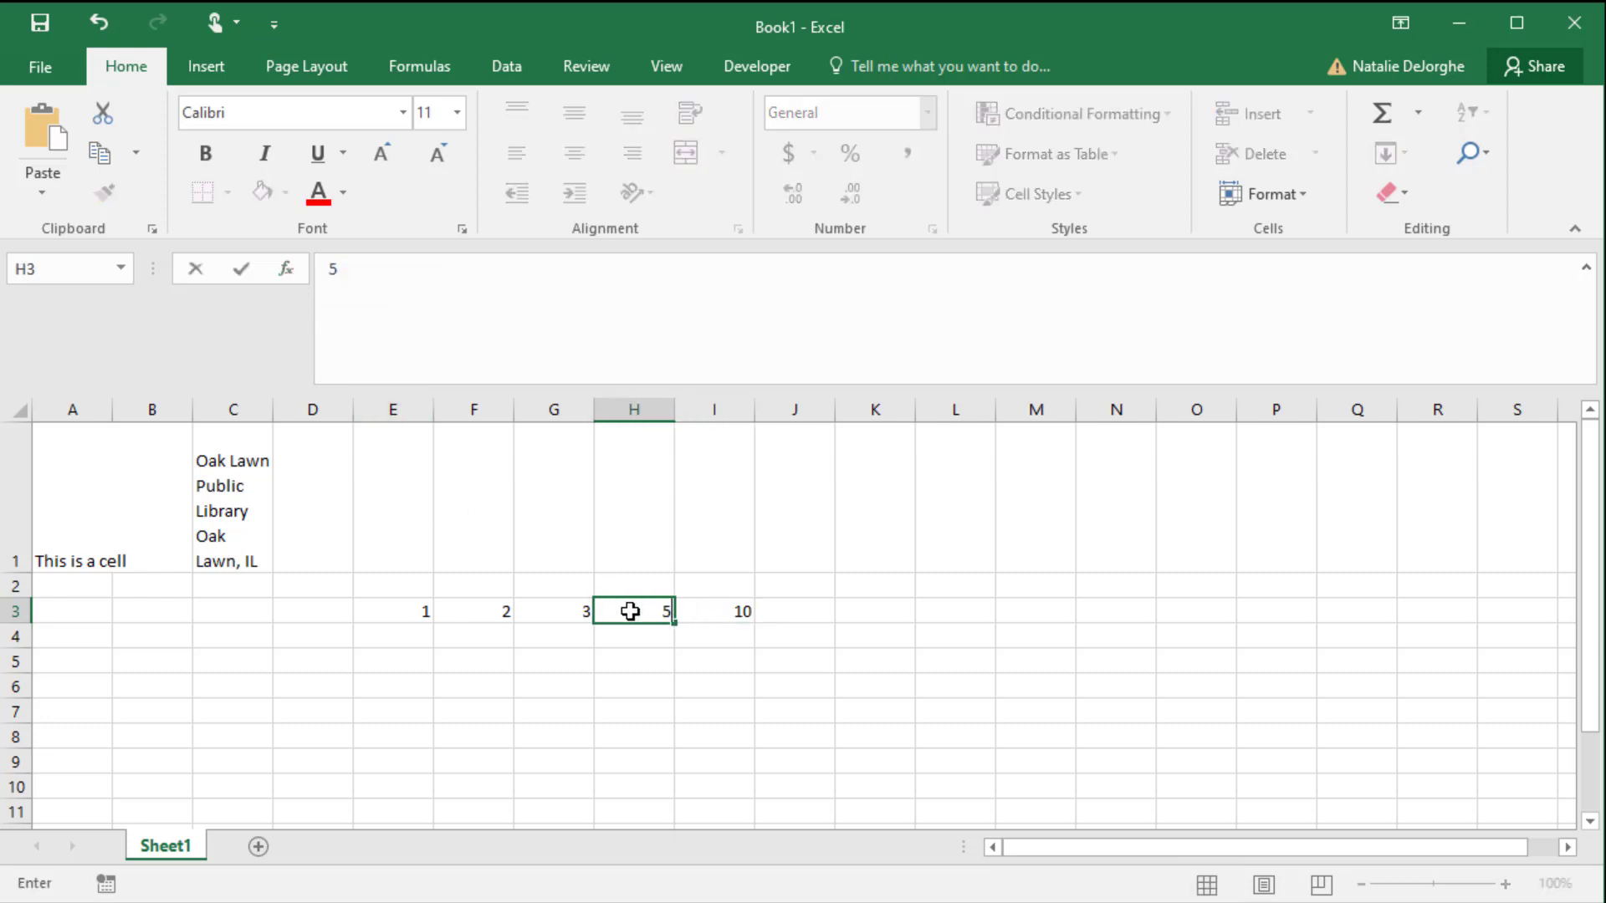
key("Return")
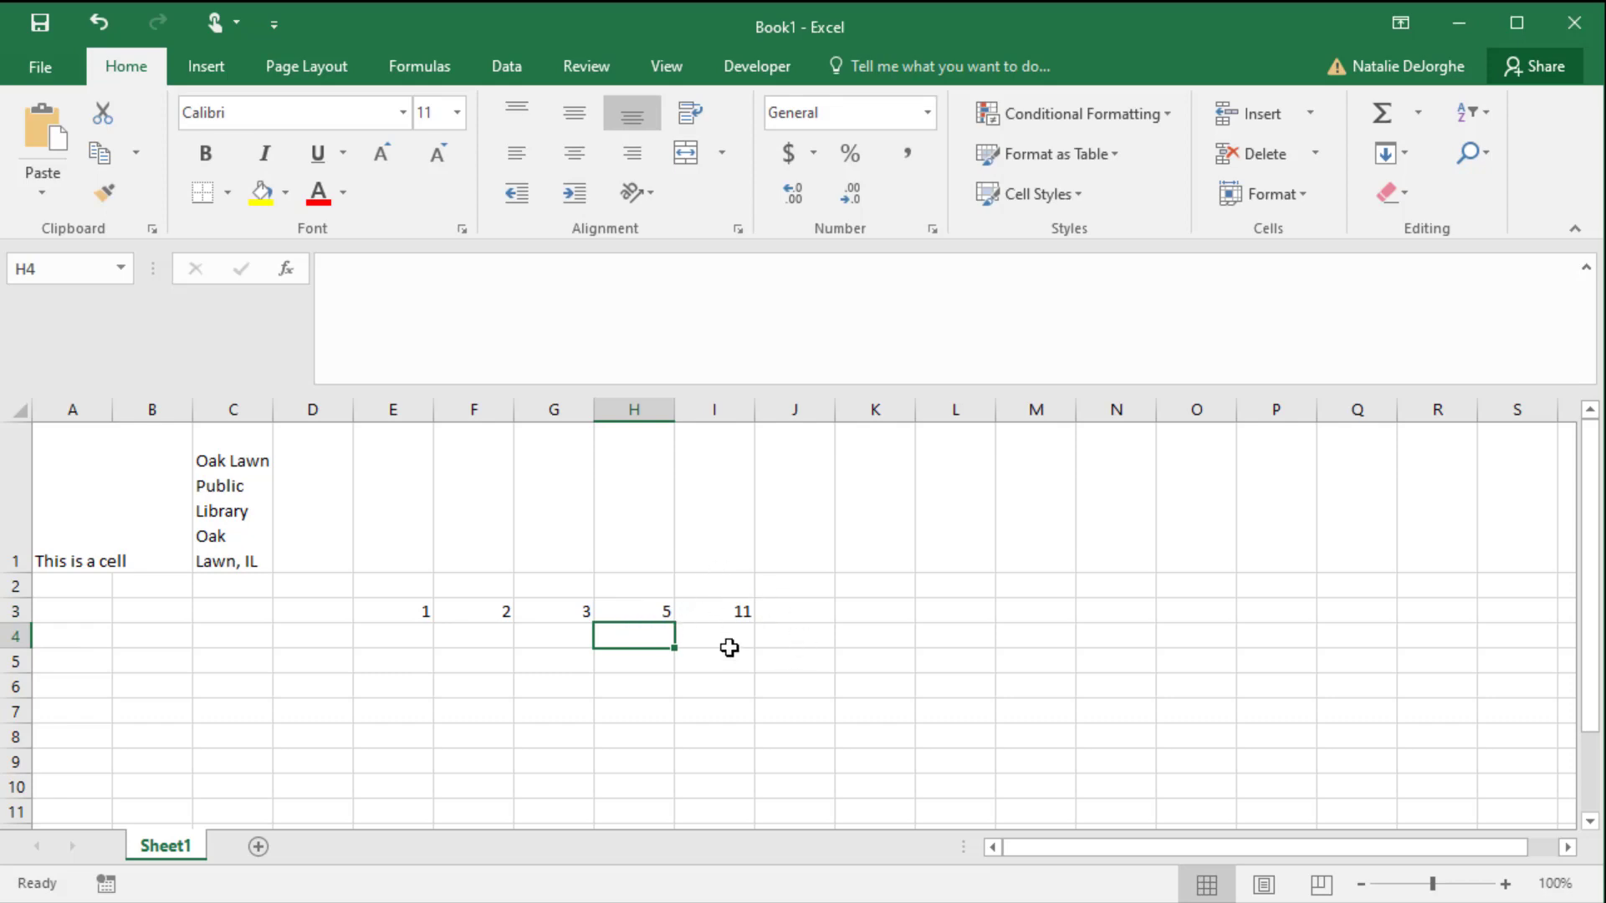
- Replace the formula in cell I3 with a Count Numbers formula over the range E3:H3
left_click(728, 614)
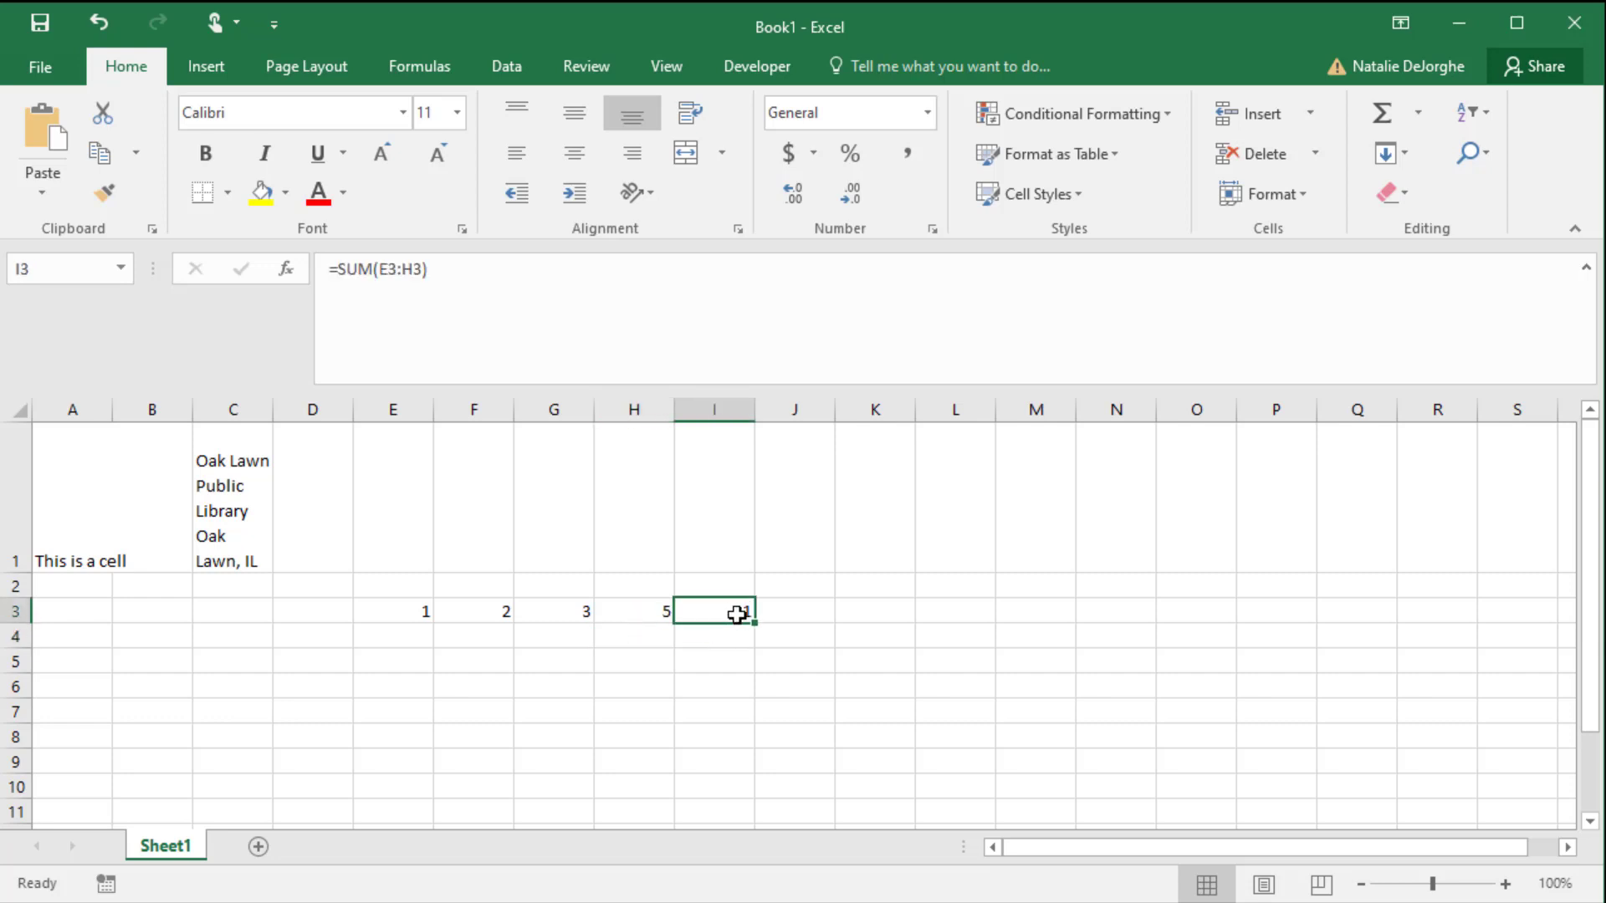
left_click(1424, 119)
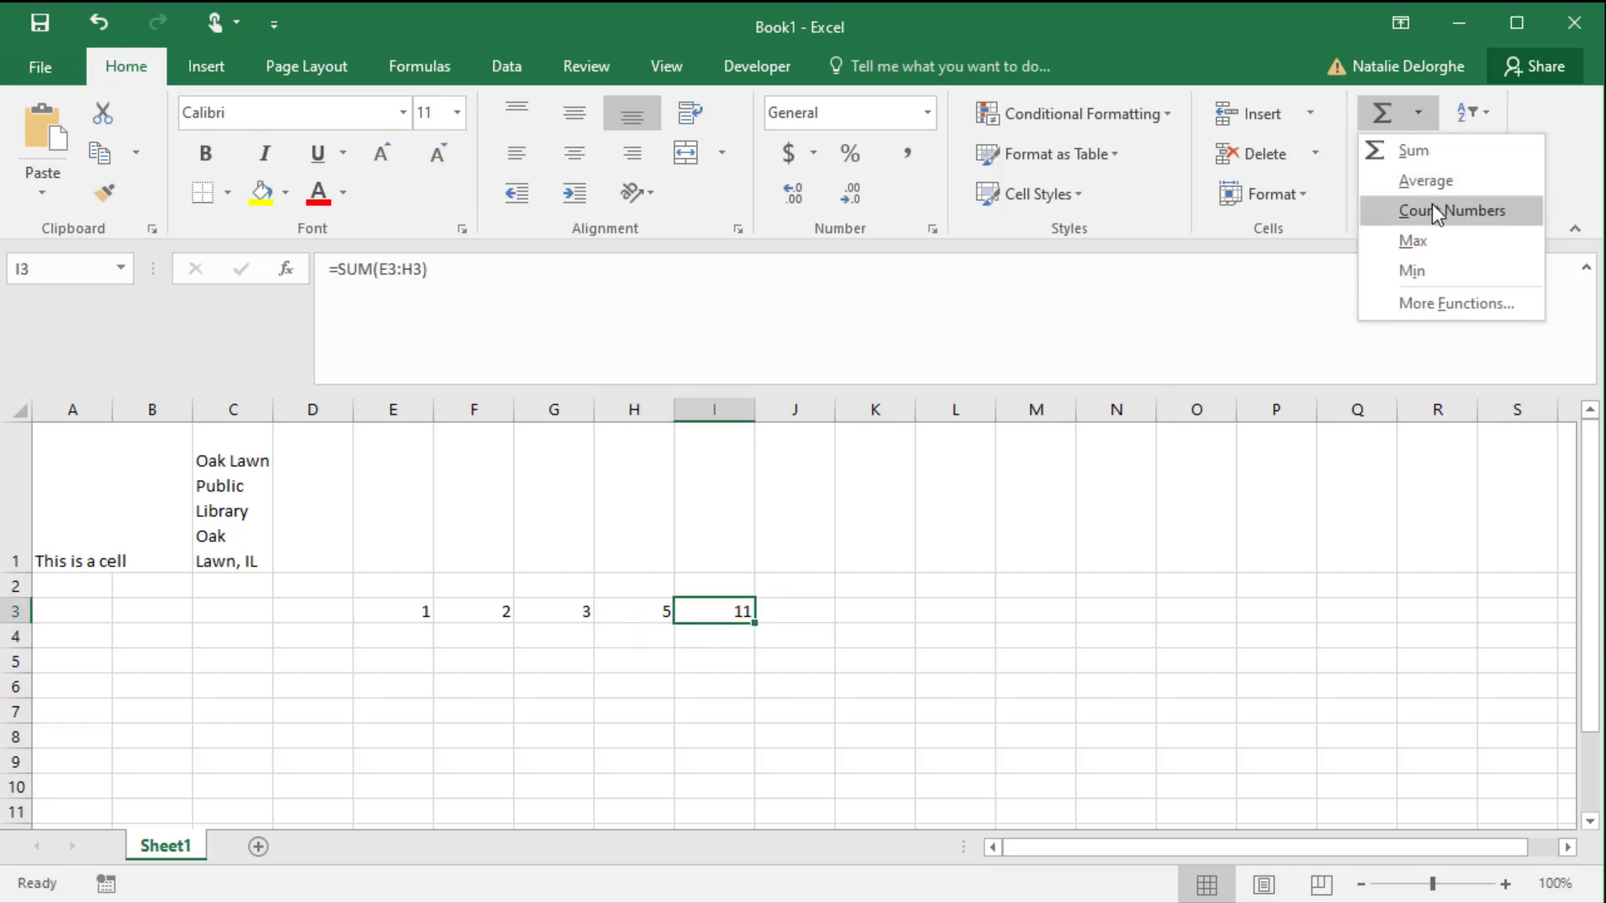
left_click(1432, 204)
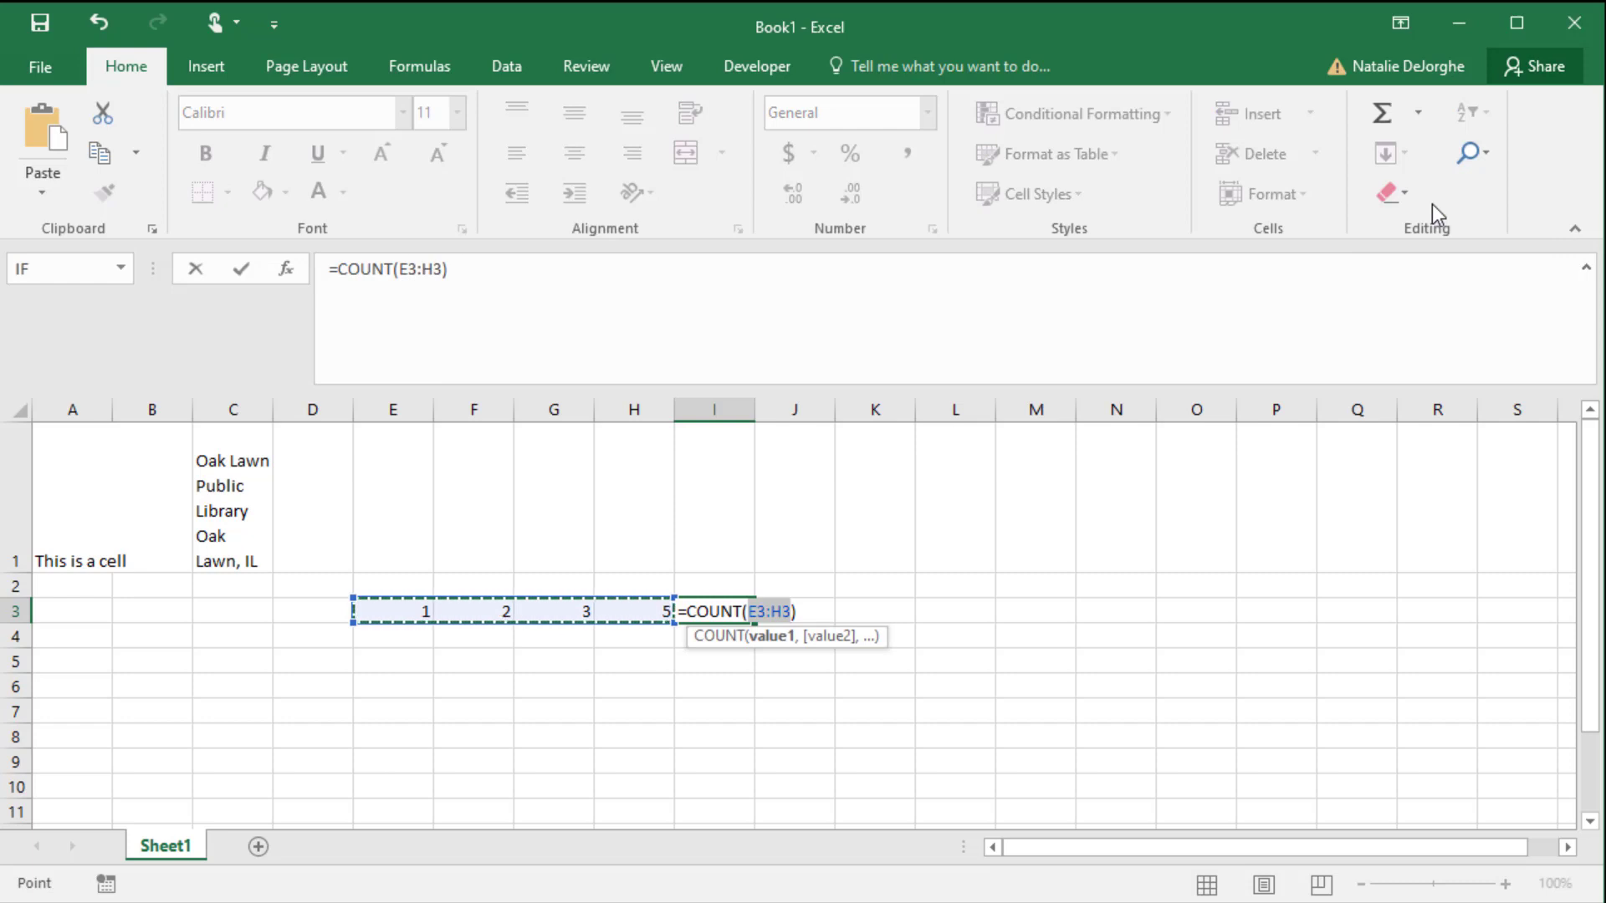
key("Return")
- Clear the number from cell G3 to test the count formula
left_click(568, 618)
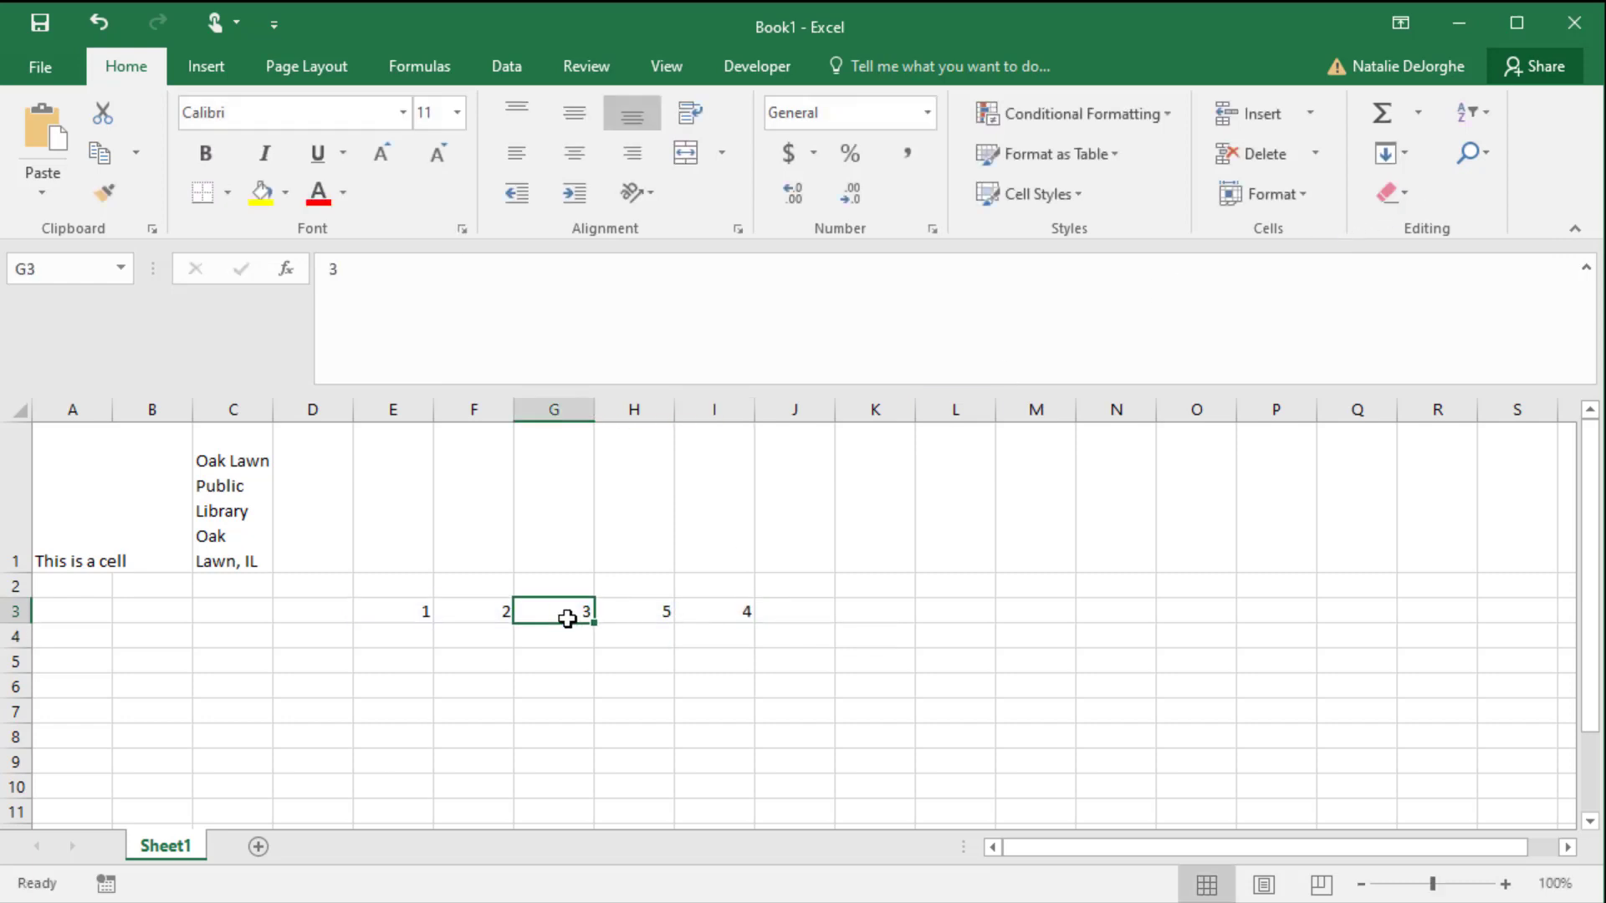
key("Delete")
key("Return")
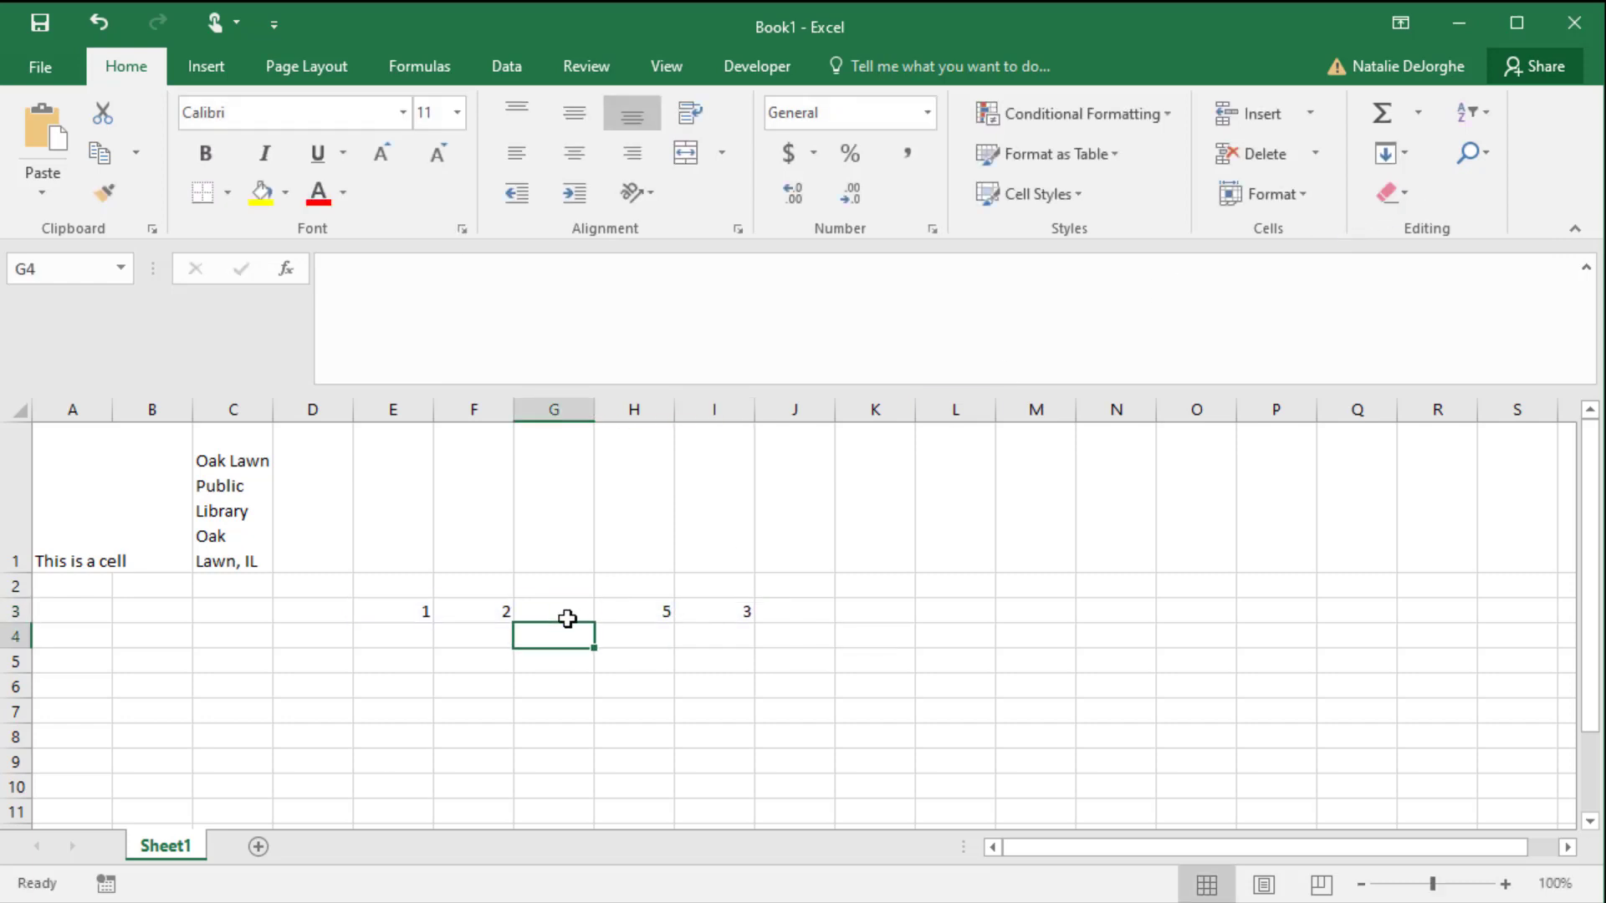